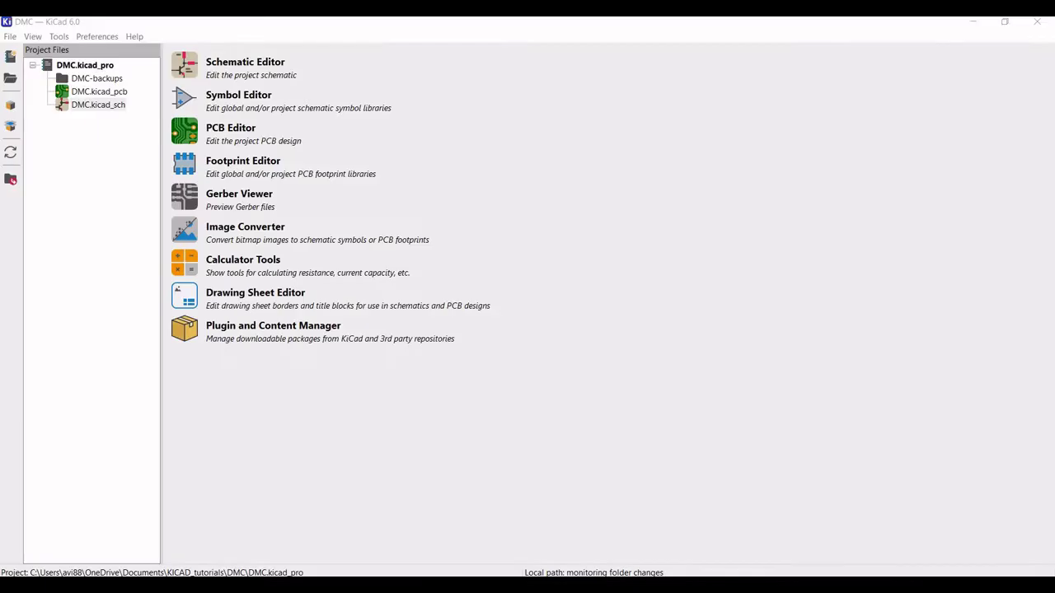
# Open DMC.kicad_sch from the project tree in the Schematic Editor.
pyautogui.doubleClick(83, 106)
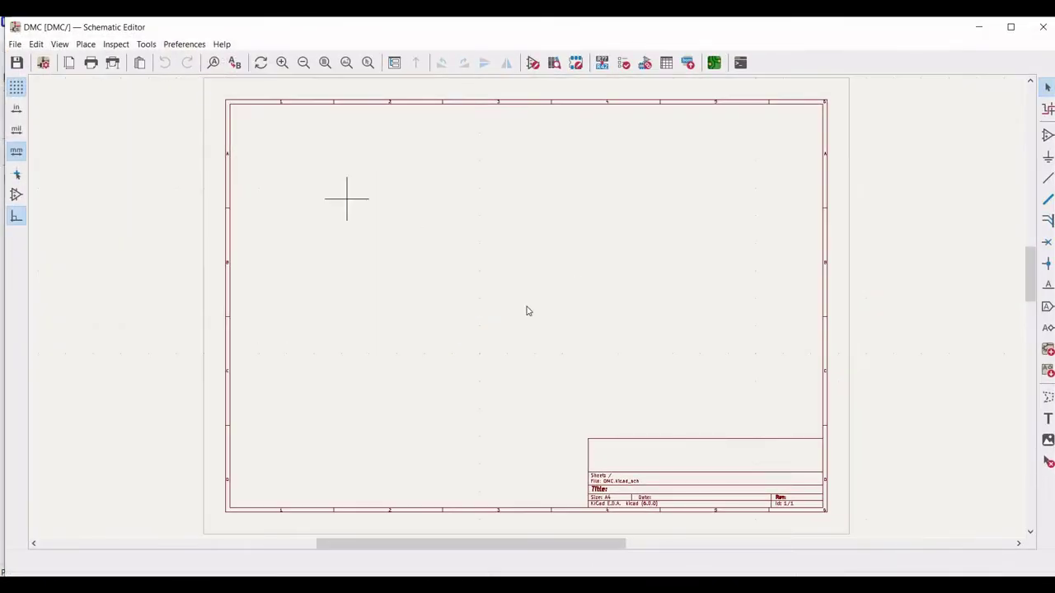
# Place a 1N914 diode, rotated horizontal, near the middle of the sheet.
pyautogui.scroll(6, 528, 311)
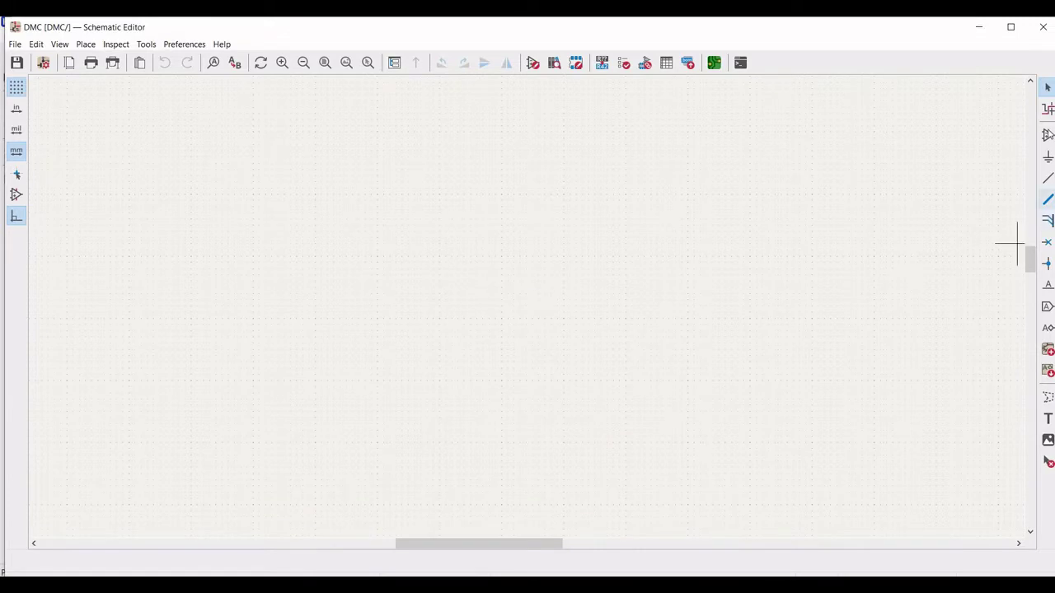
pyautogui.click(1049, 134)
pyautogui.click(647, 364)
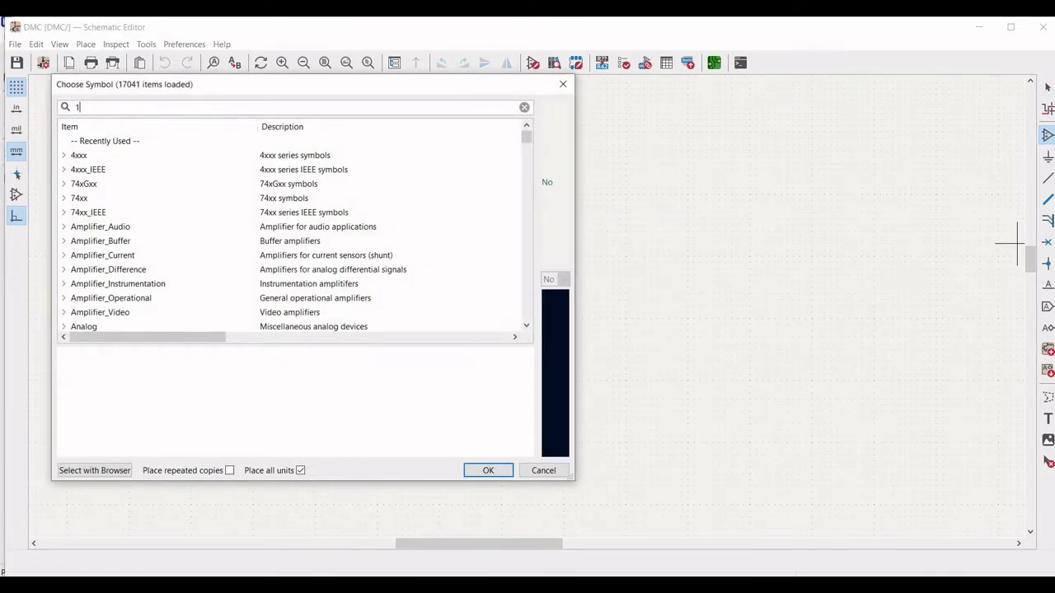
pyautogui.write('1n91')
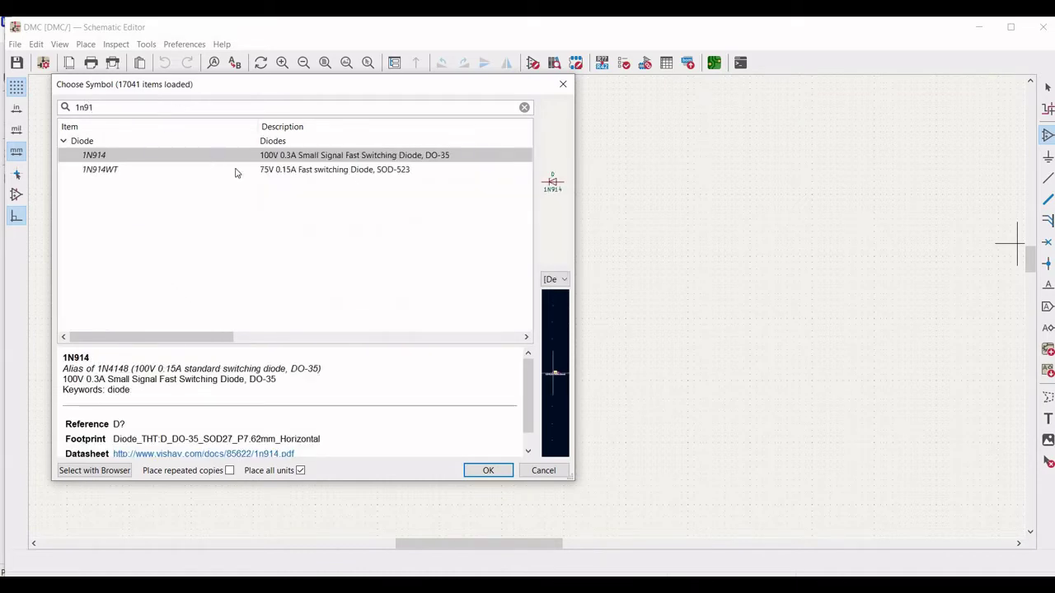
pyautogui.click(484, 469)
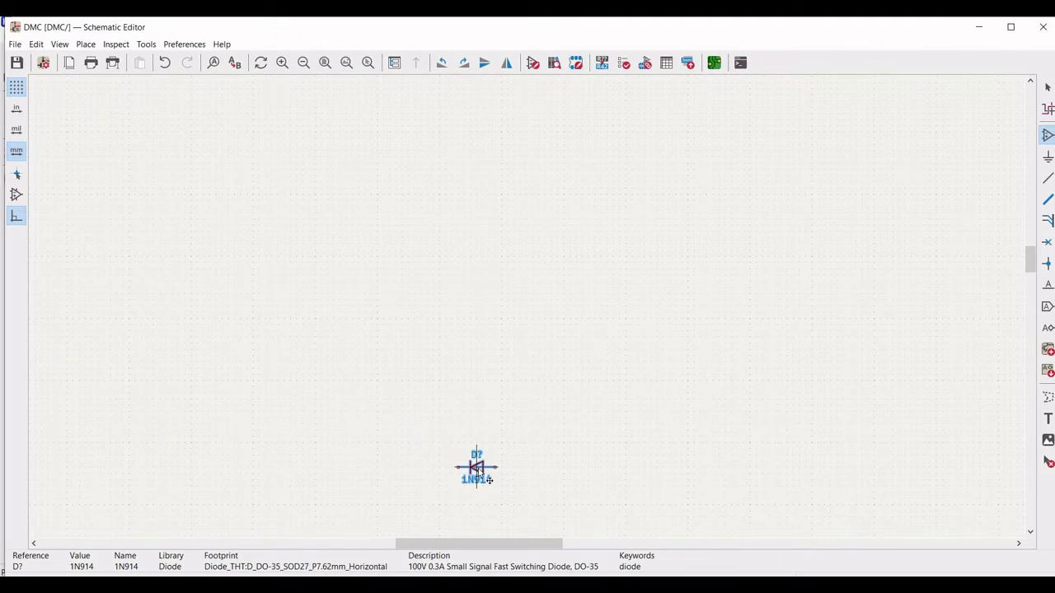
pyautogui.press('r')
pyautogui.press('r')
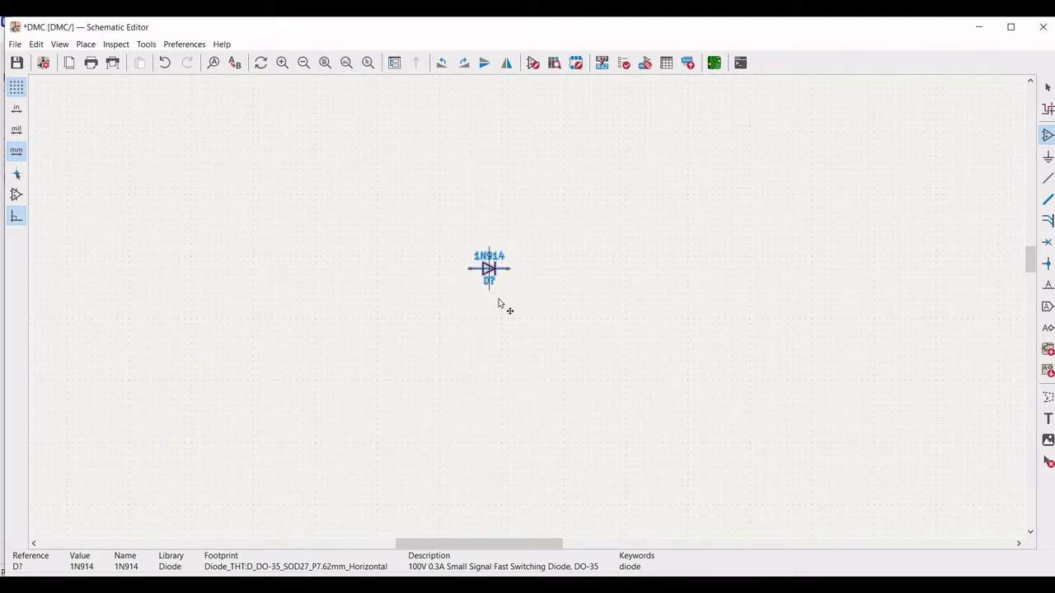
pyautogui.click(503, 303)
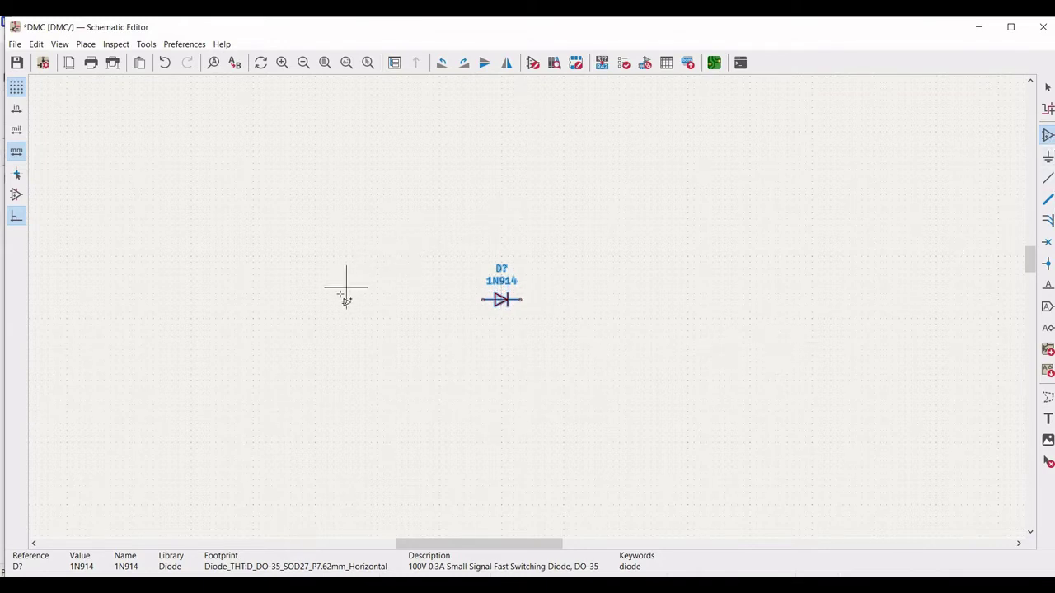
# Place two horizontal Device R resistors, one above the other, left of the diode.
pyautogui.click(333, 249)
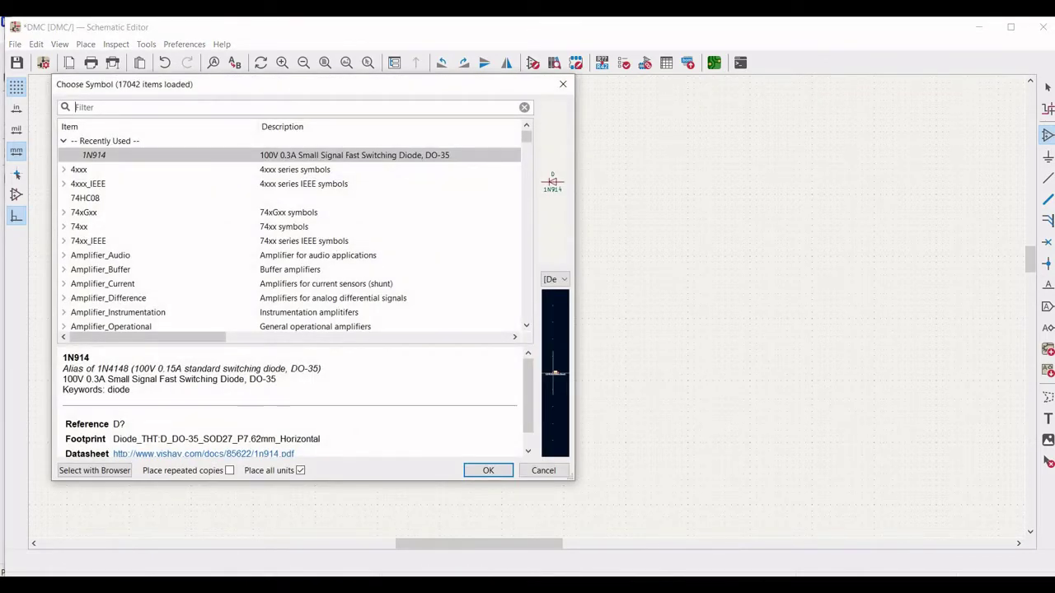
pyautogui.write('r')
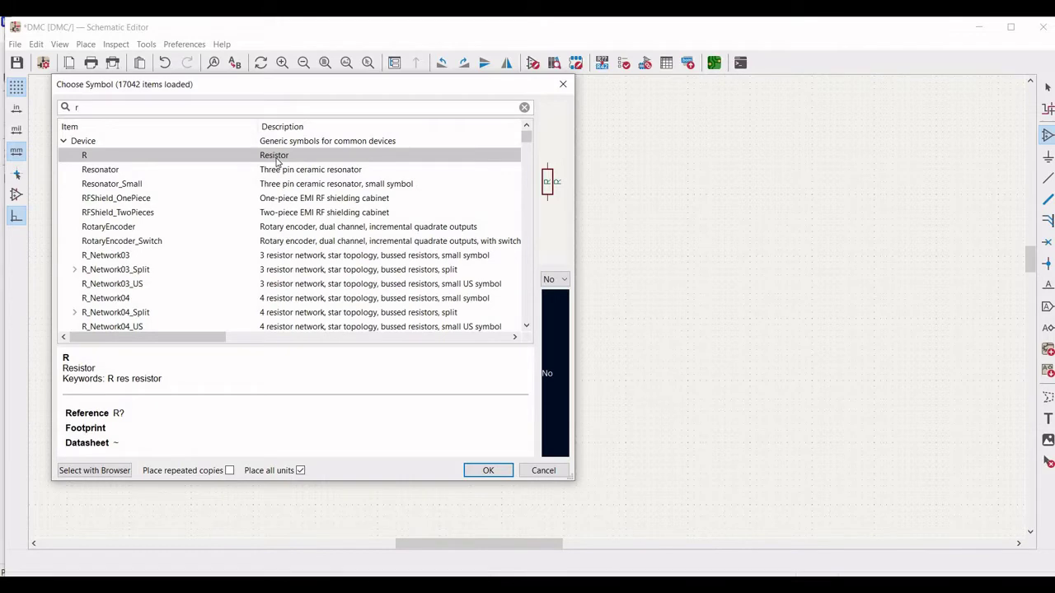
pyautogui.click(277, 156)
pyautogui.click(486, 471)
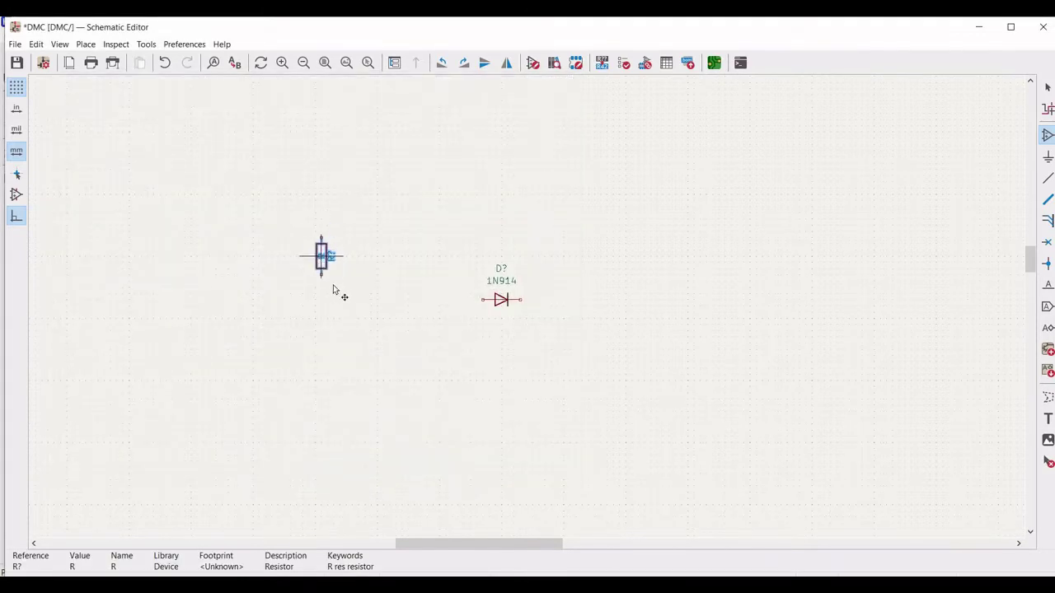
pyautogui.press('r')
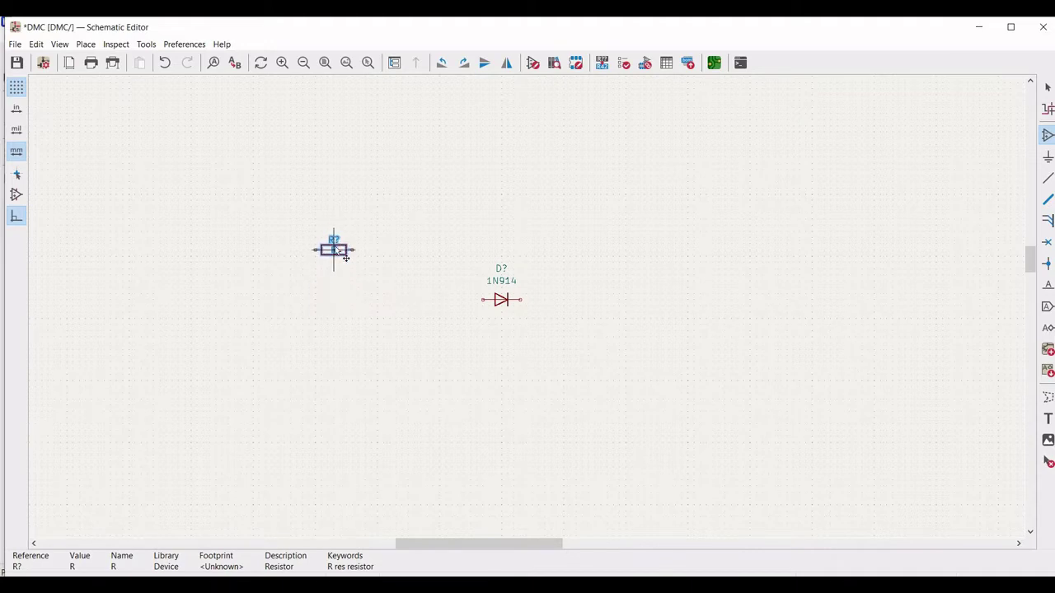
pyautogui.click(333, 244)
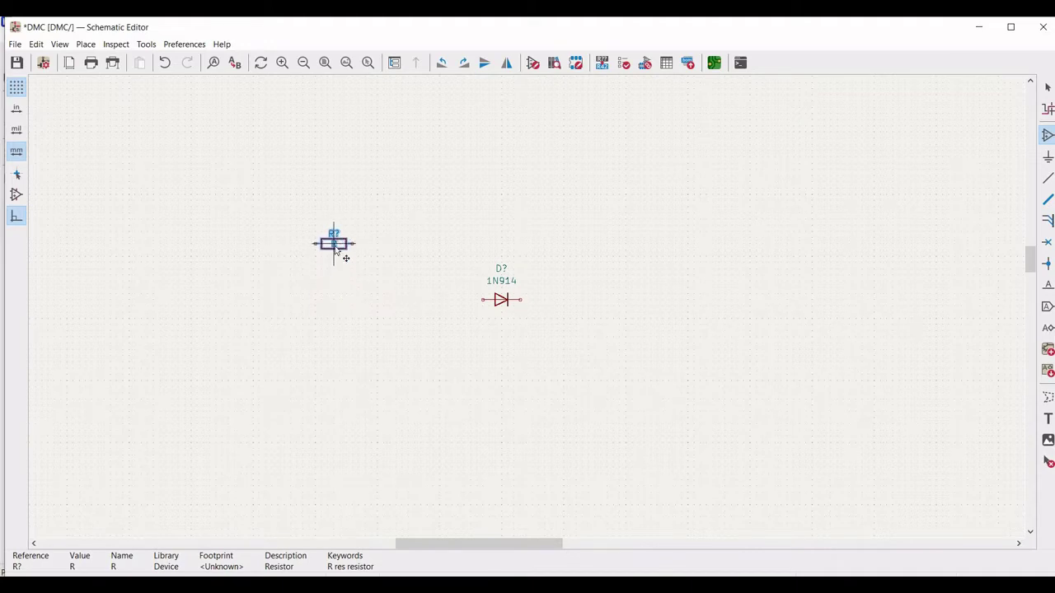
pyautogui.click(340, 354)
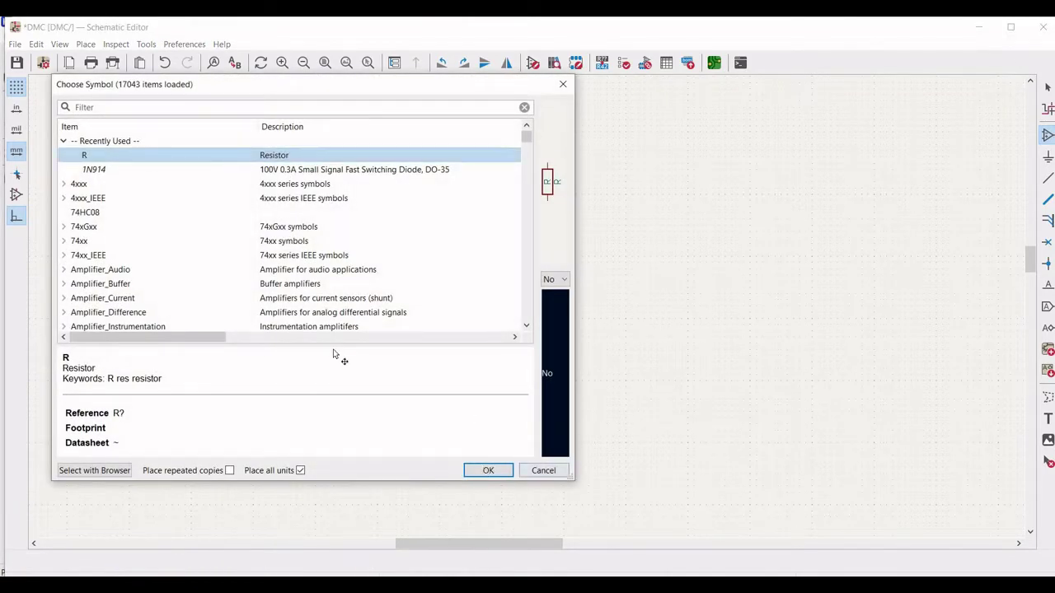
pyautogui.press('Return')
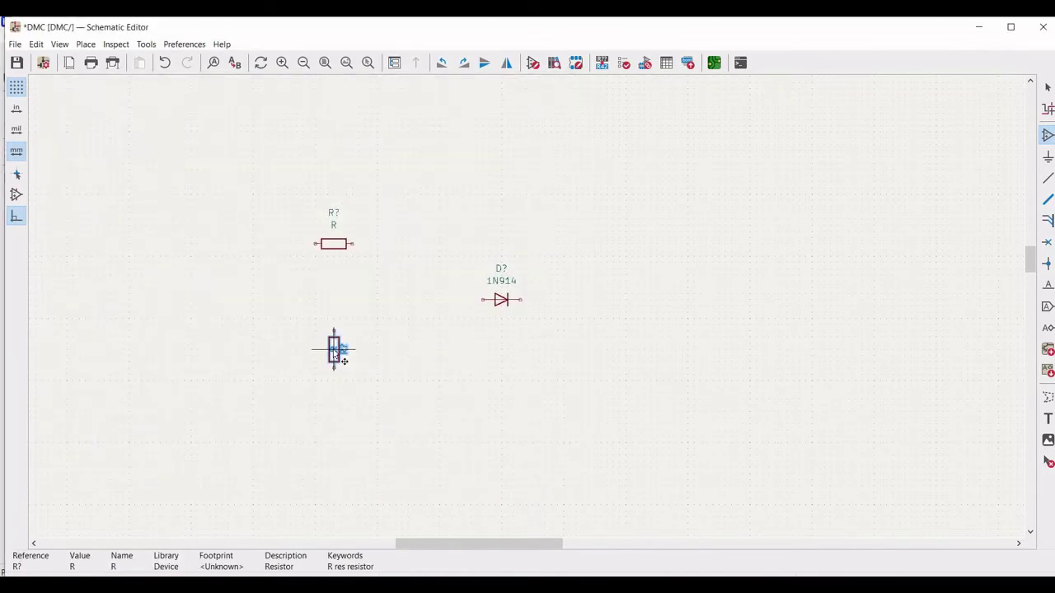
pyautogui.press('r')
pyautogui.click(333, 350)
pyautogui.click(1046, 136)
pyautogui.press('Escape')
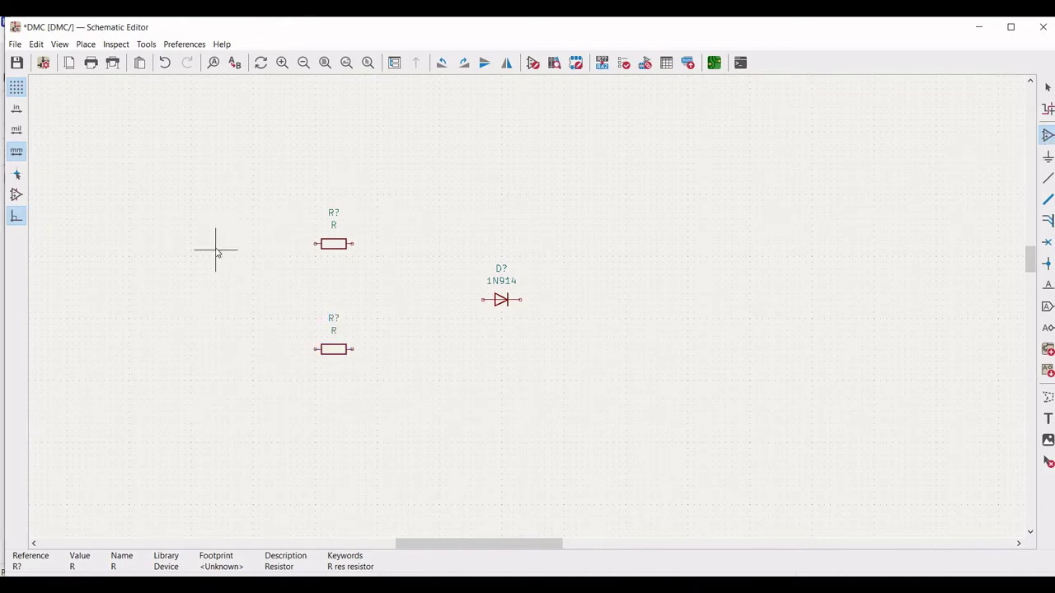
# Place two rotated pspice VSOURCE sources, one left of each resistor.
pyautogui.click(216, 251)
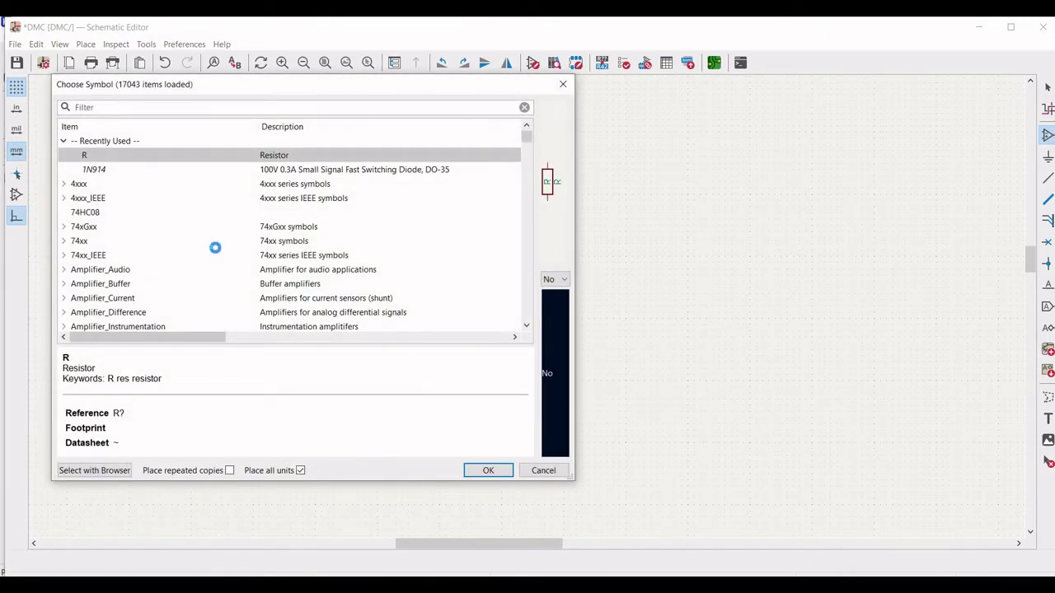
pyautogui.write('psp')
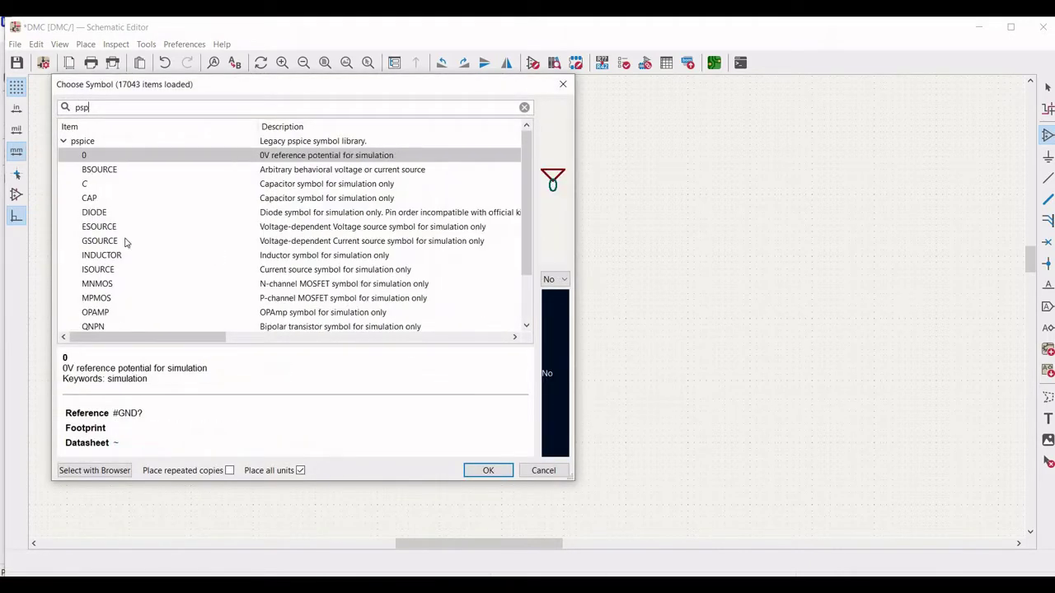
pyautogui.scroll(-2, 116, 280)
pyautogui.click(99, 312)
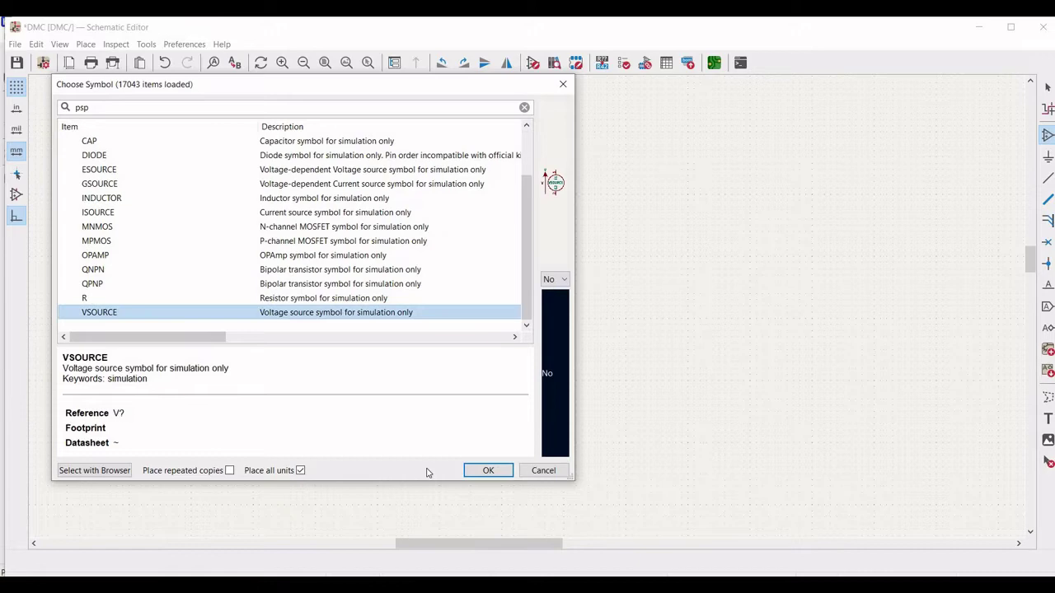
pyautogui.click(480, 474)
pyautogui.press('r')
pyautogui.press('r')
pyautogui.press('r')
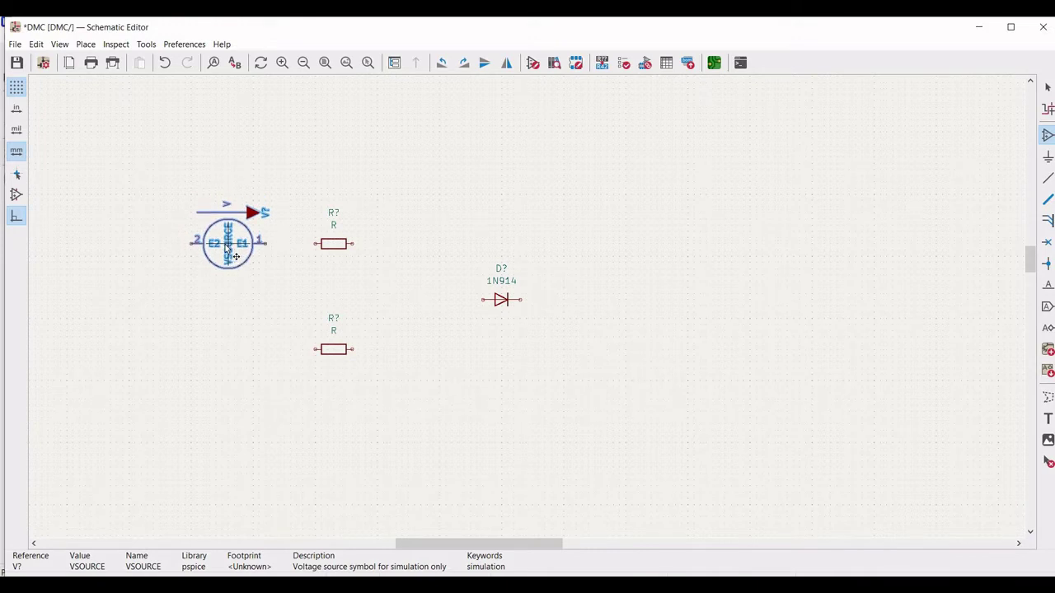
pyautogui.click(226, 247)
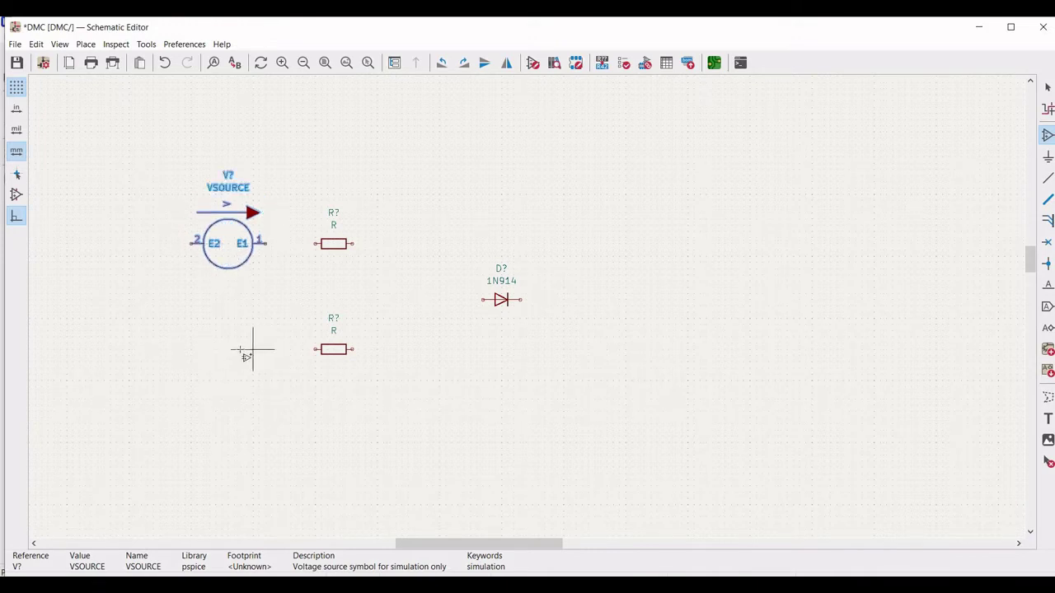
pyautogui.click(239, 356)
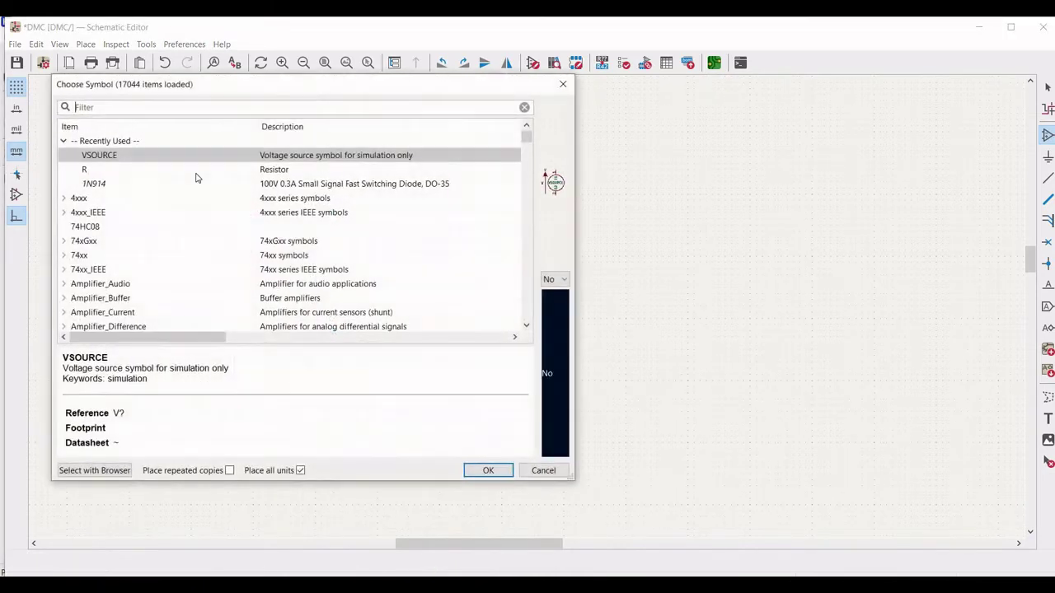
pyautogui.click(485, 471)
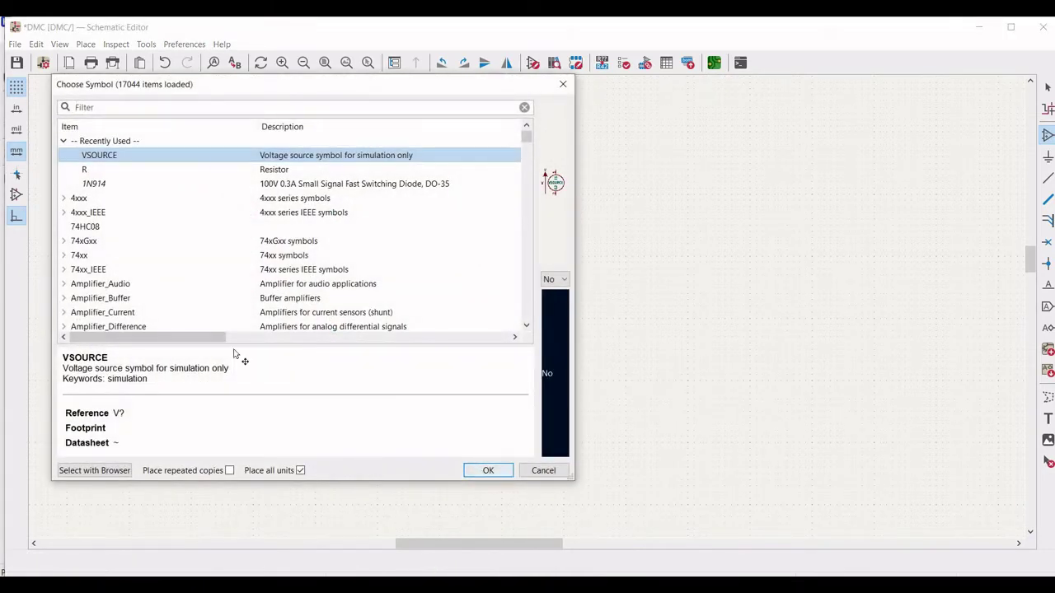
pyautogui.press('r')
pyautogui.press('r')
pyautogui.press('r')
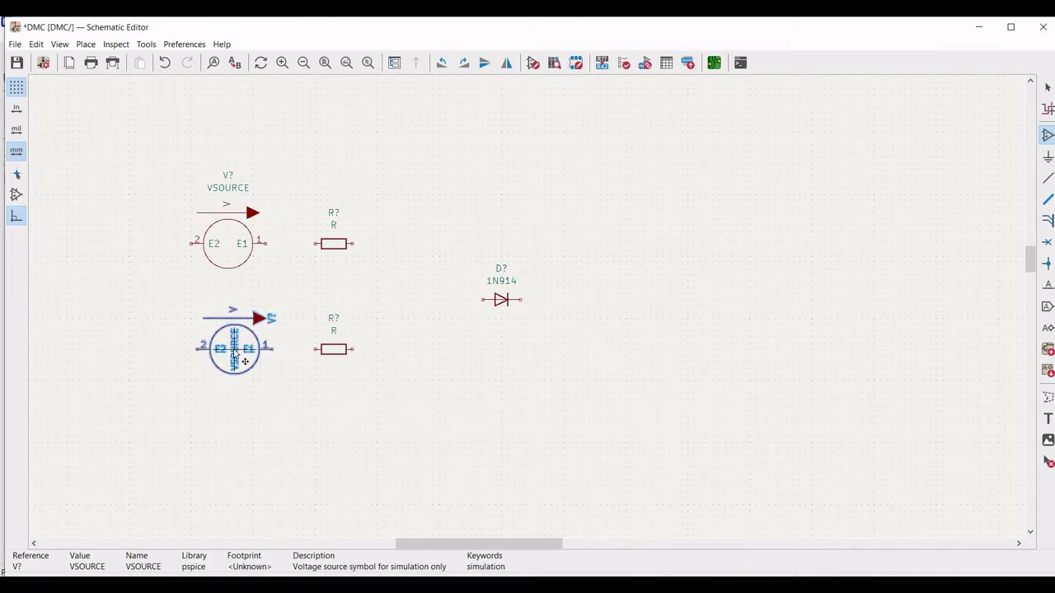
pyautogui.click(234, 353)
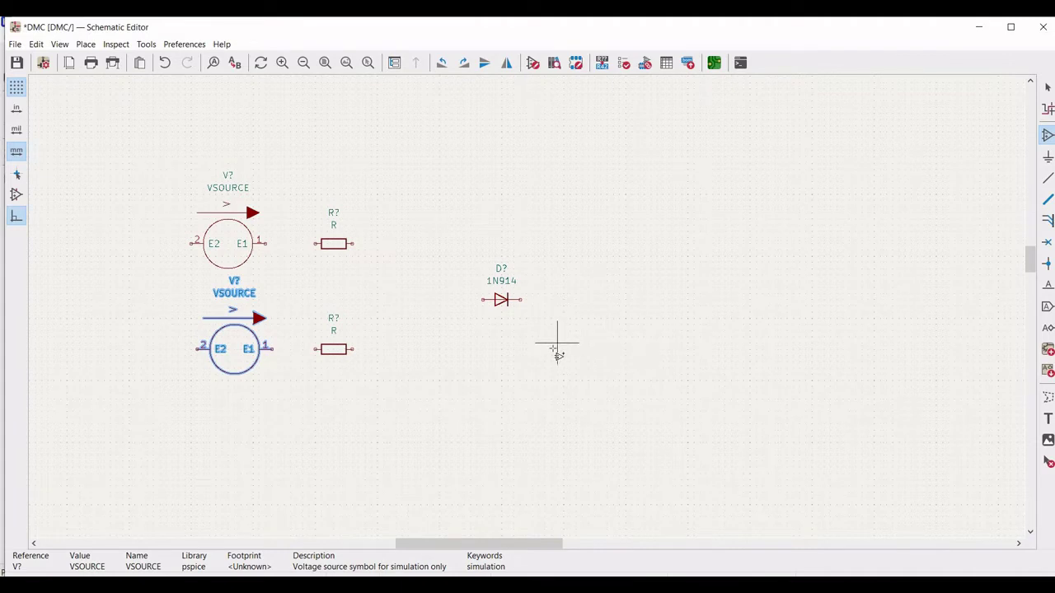
# Place an upright pspice C capacitor below and right of the diode.
pyautogui.click(607, 373)
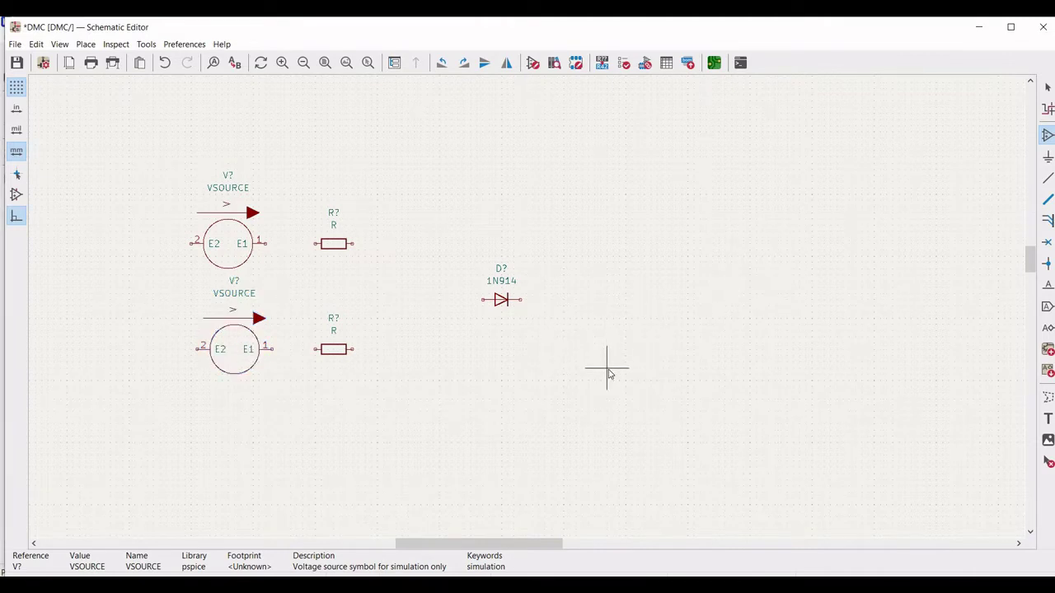
pyautogui.write('p')
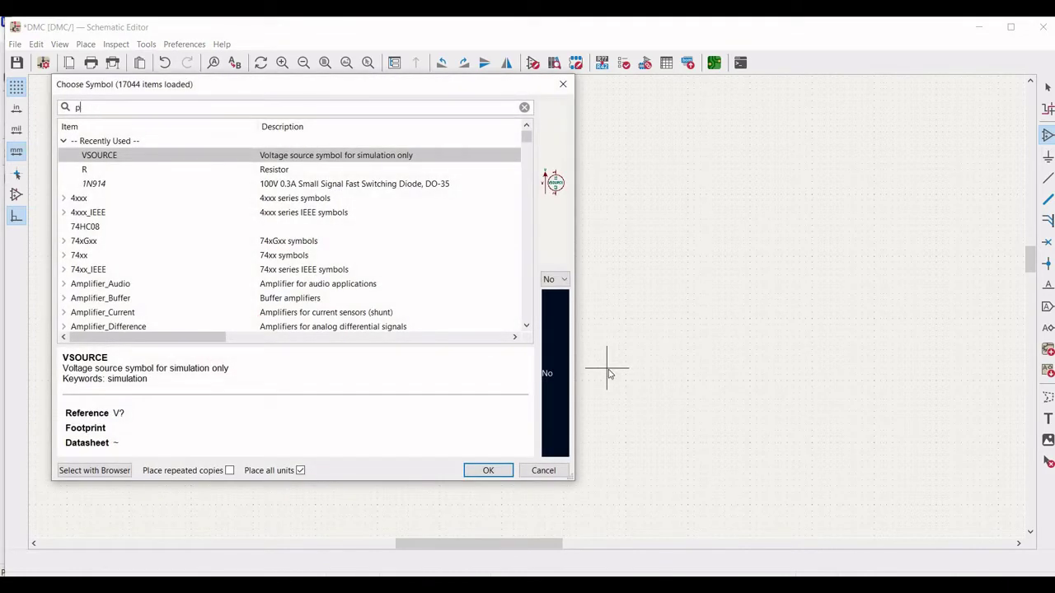
pyautogui.write('sp')
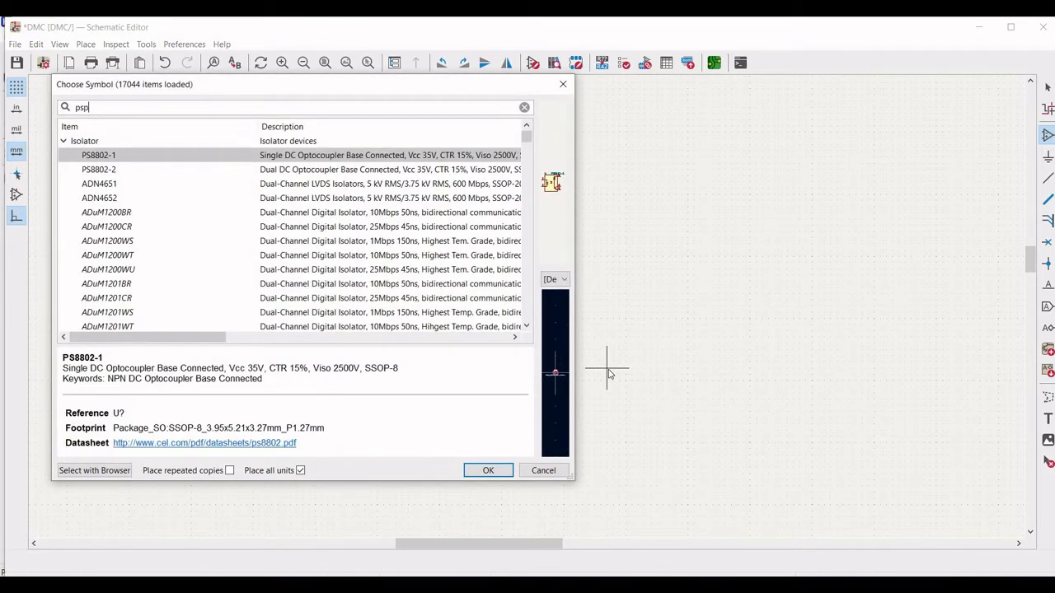
pyautogui.write('i')
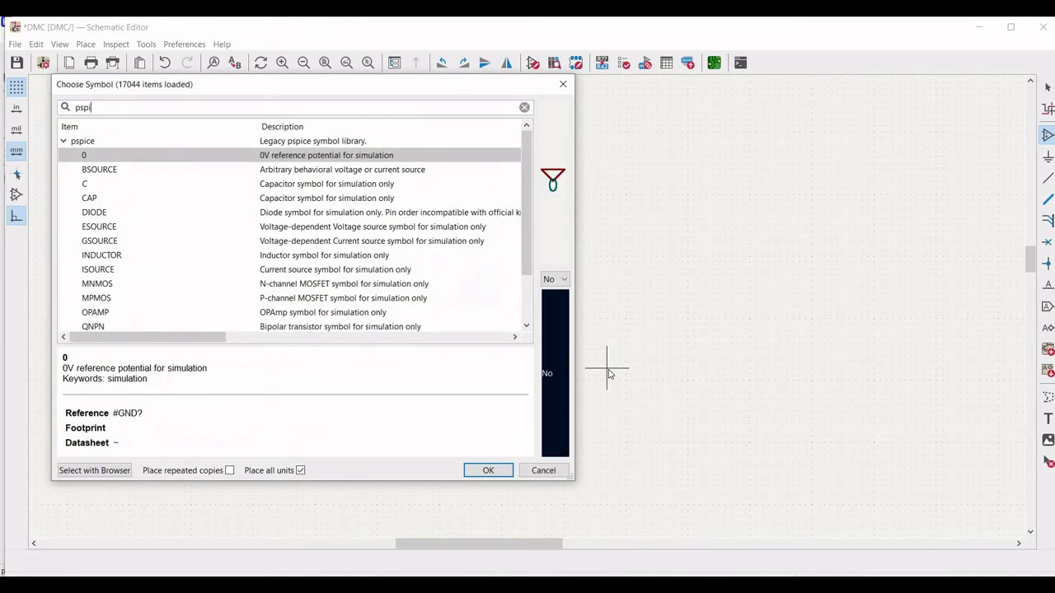
pyautogui.click(105, 189)
pyautogui.click(474, 470)
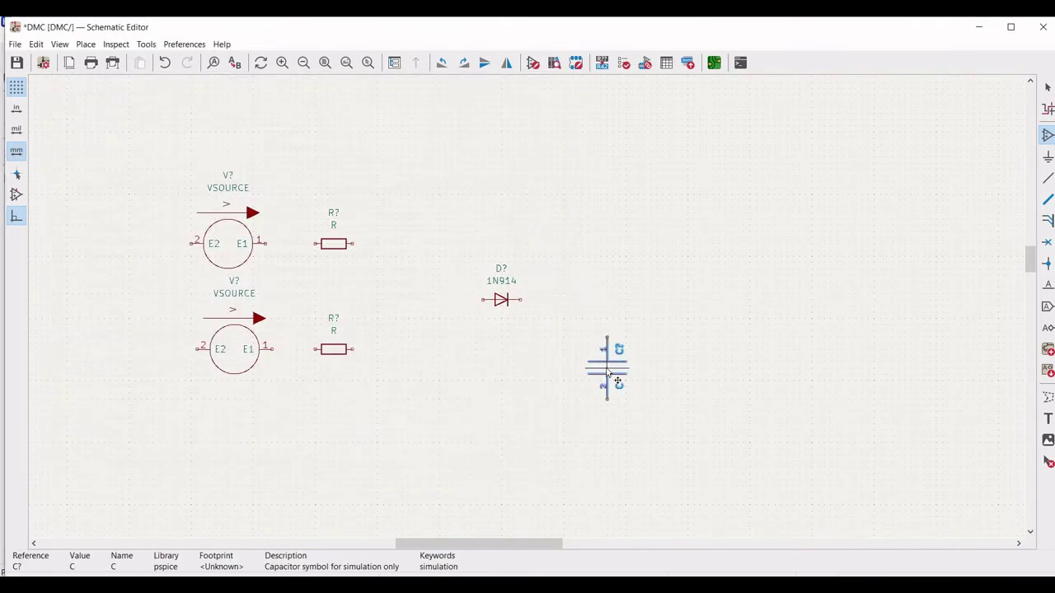
pyautogui.click(588, 402)
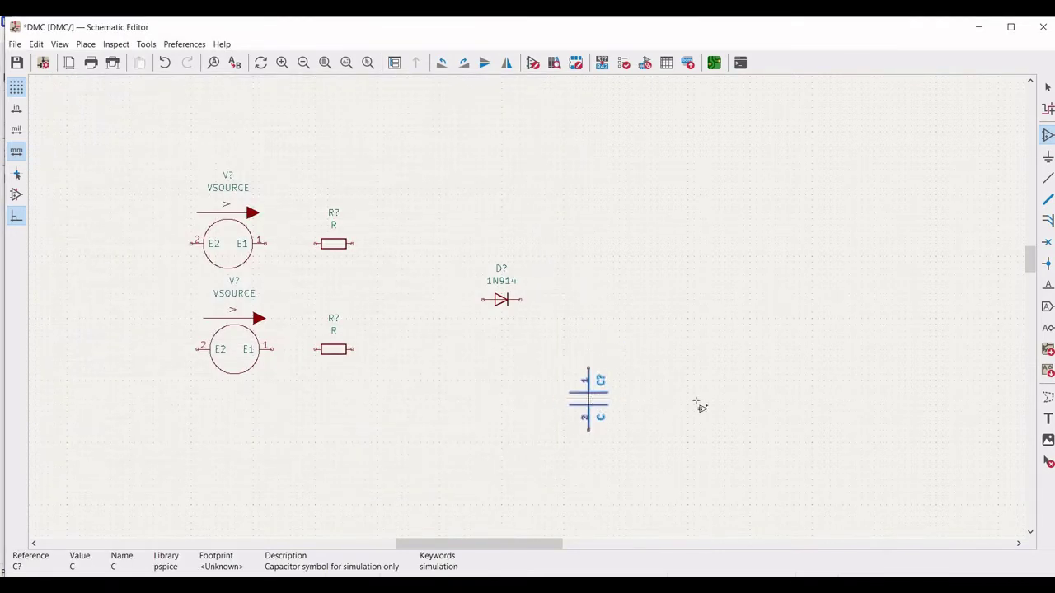
# Place an upright pspice INDUCTOR to the right of the capacitor.
pyautogui.click(762, 404)
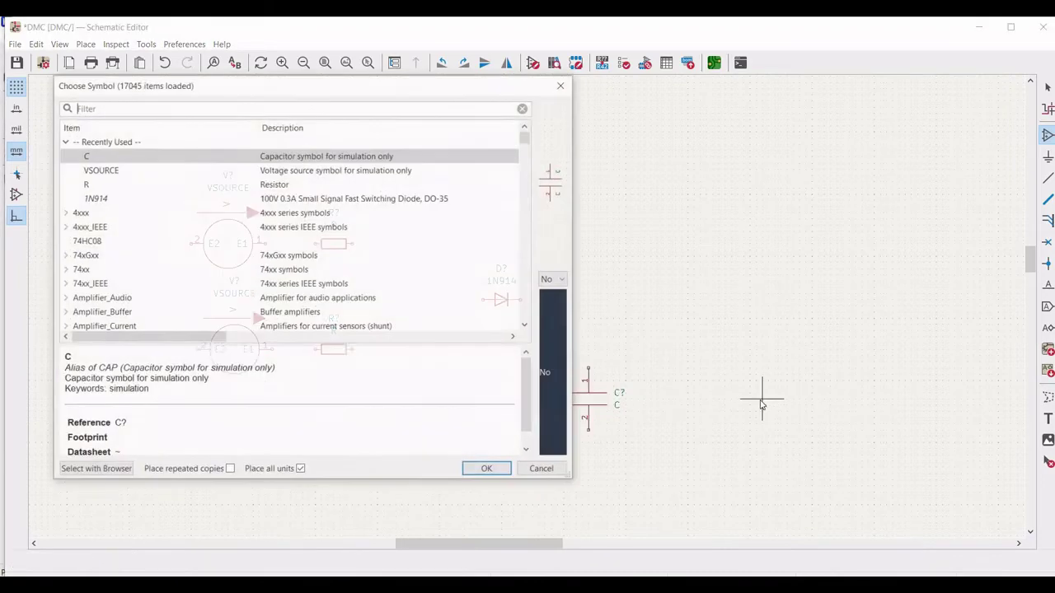
pyautogui.write('pspi')
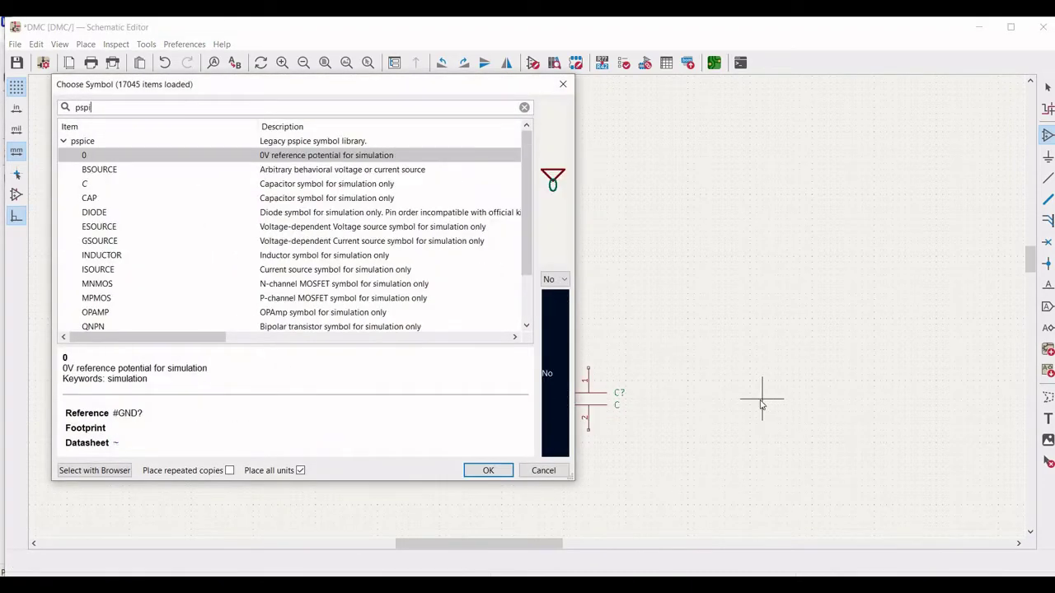
pyautogui.click(122, 255)
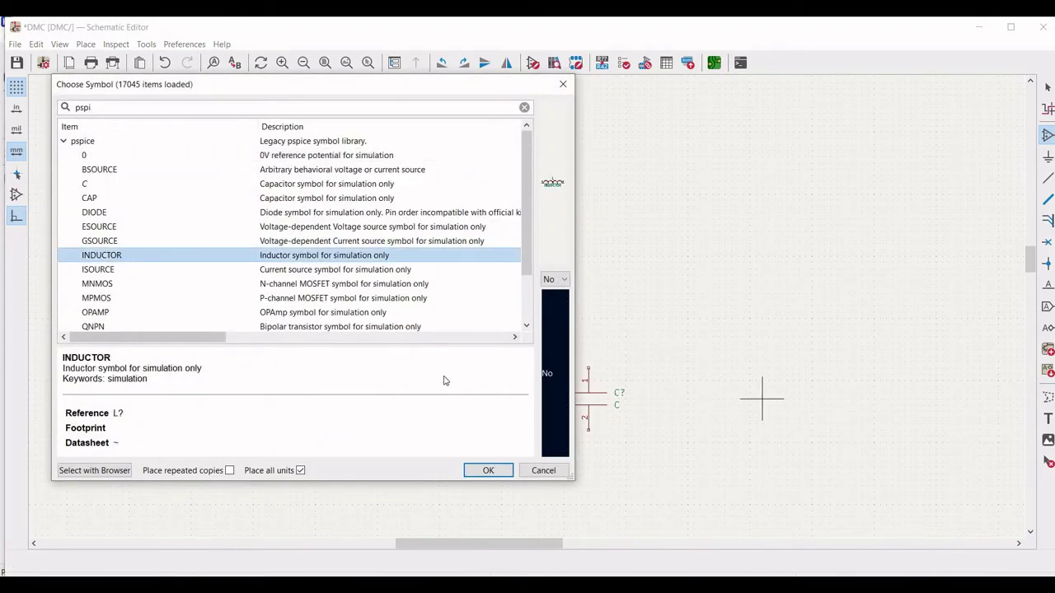
pyautogui.click(480, 469)
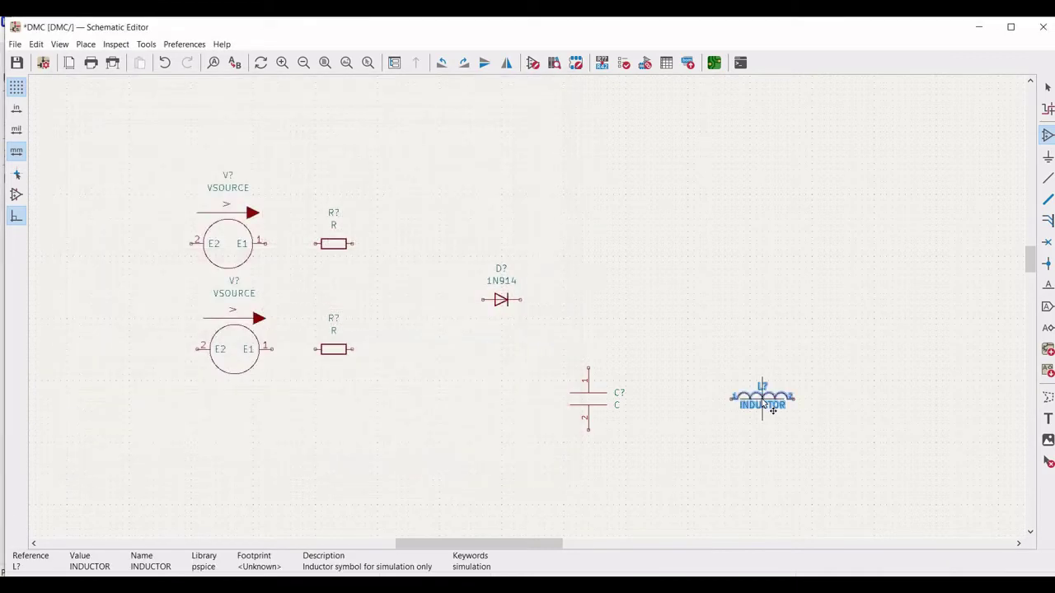
pyautogui.press('r')
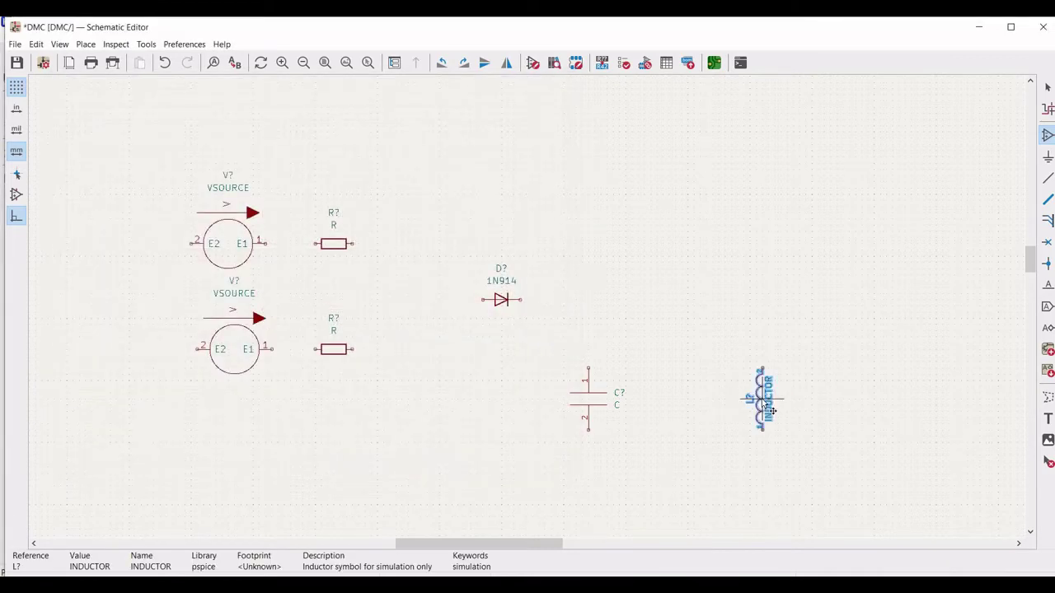
pyautogui.press('r')
pyautogui.press('r')
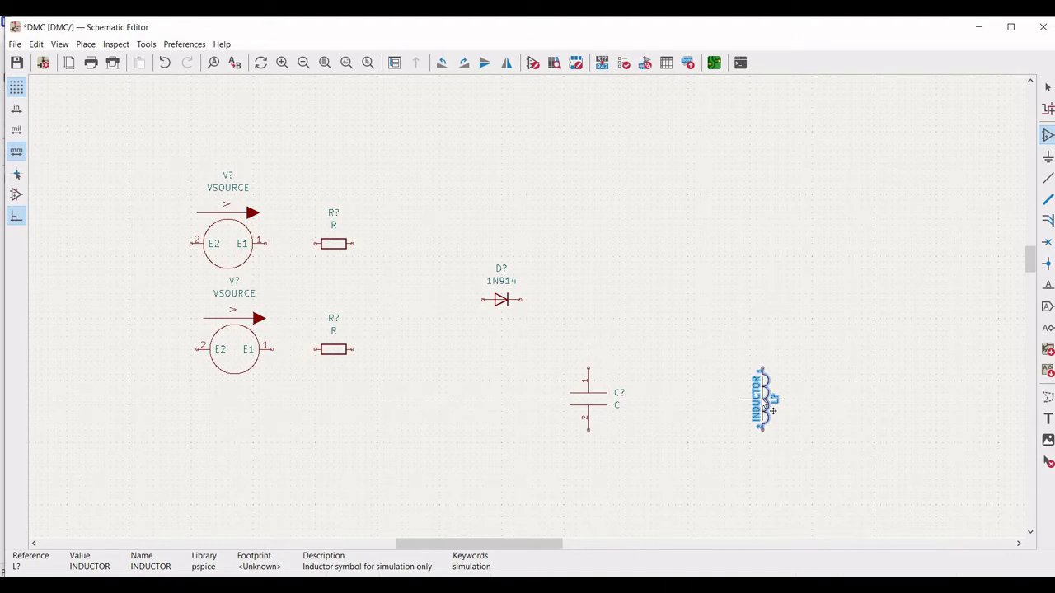
pyautogui.click(763, 400)
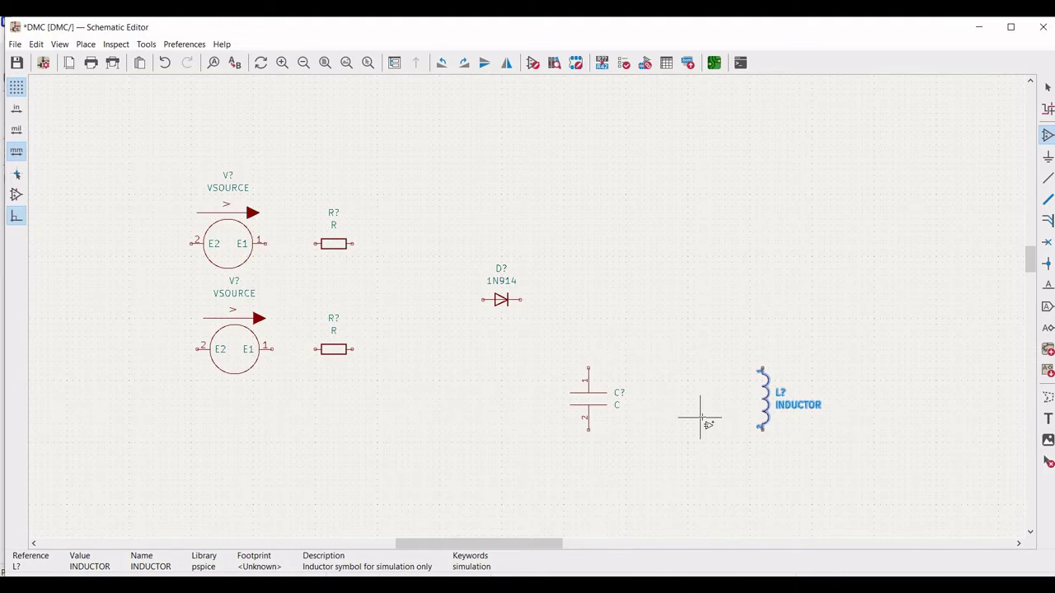
pyautogui.click(700, 418)
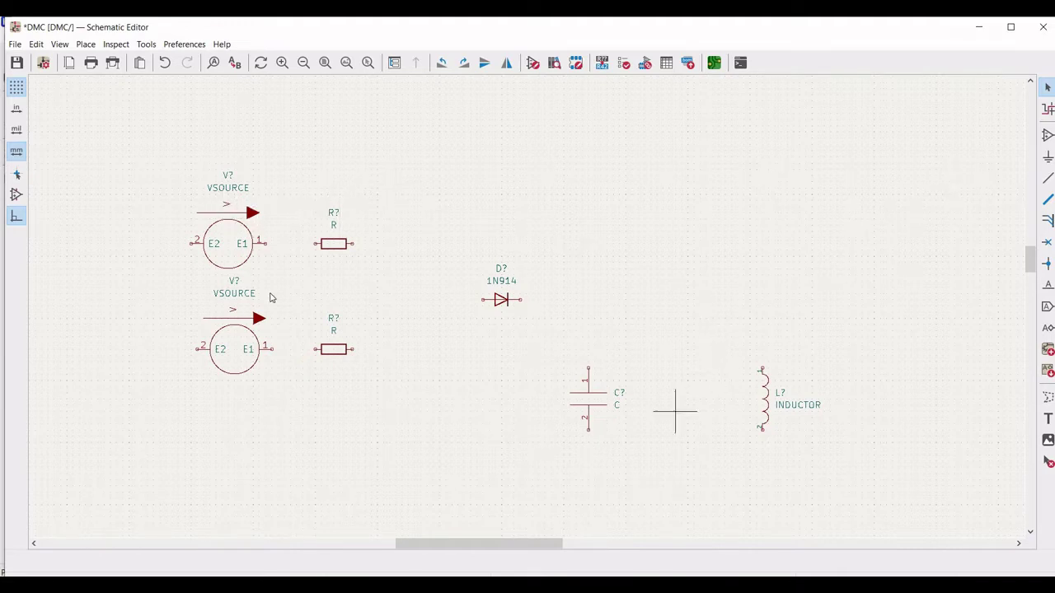
pyautogui.rightClick(499, 289)
# Name the diode D1 and assign its 1N914 model from Models/BJT1_model with node sequence 2 1.
pyautogui.click(515, 266)
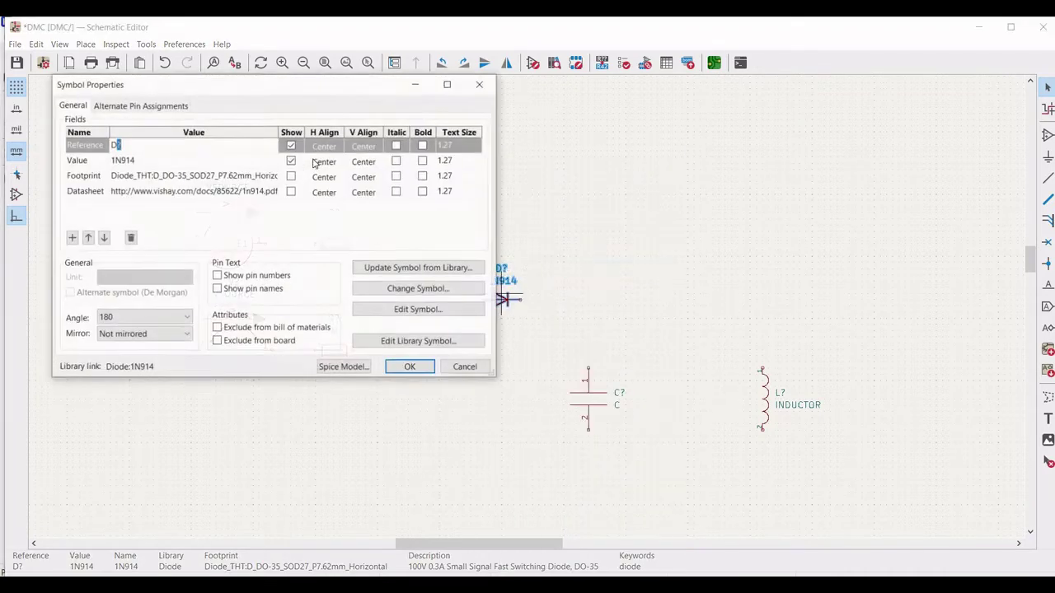
pyautogui.write('1')
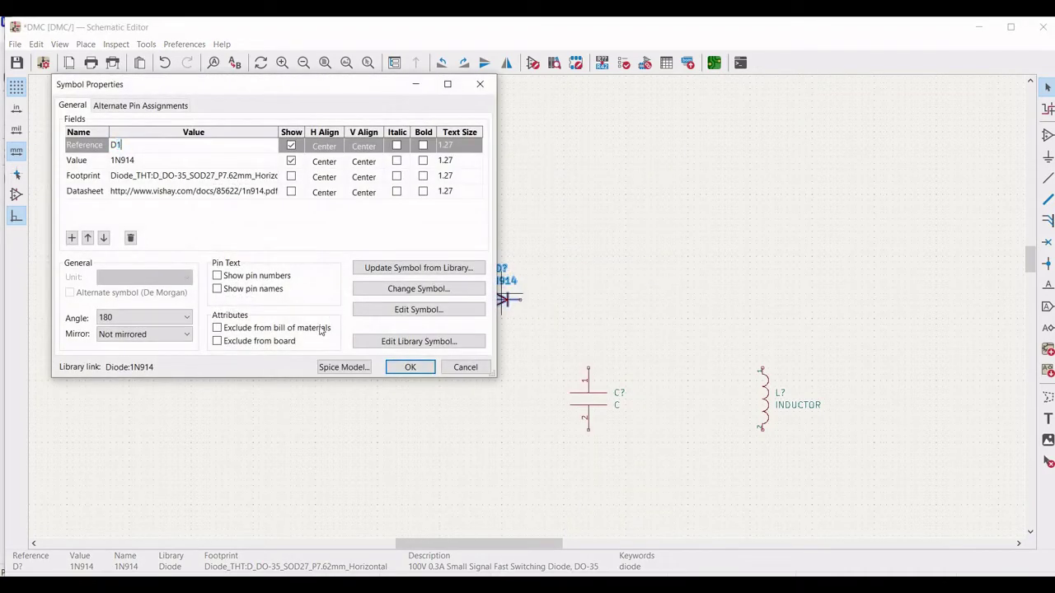
pyautogui.click(335, 367)
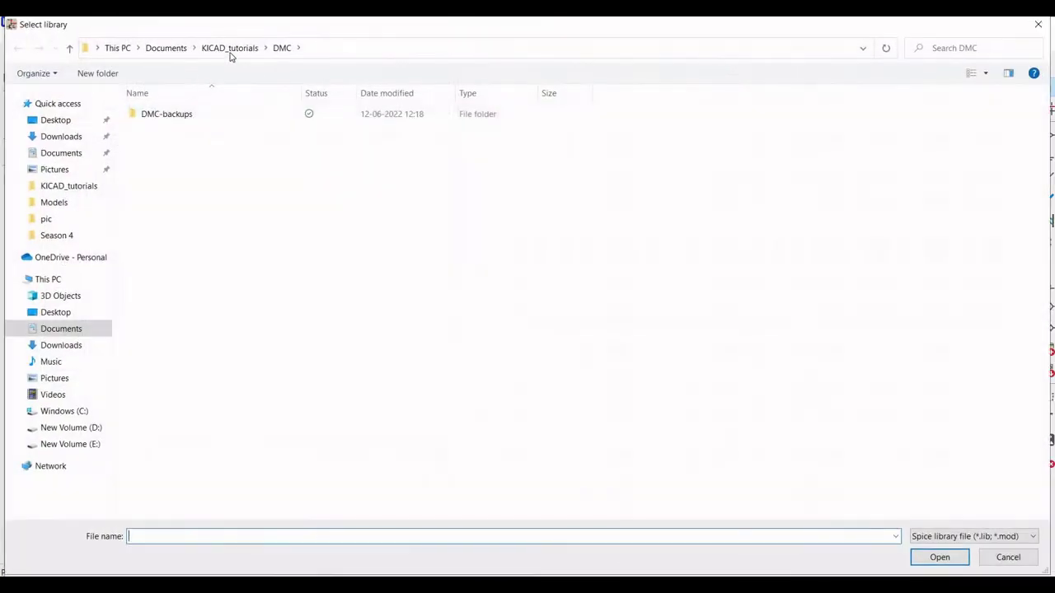
pyautogui.click(230, 49)
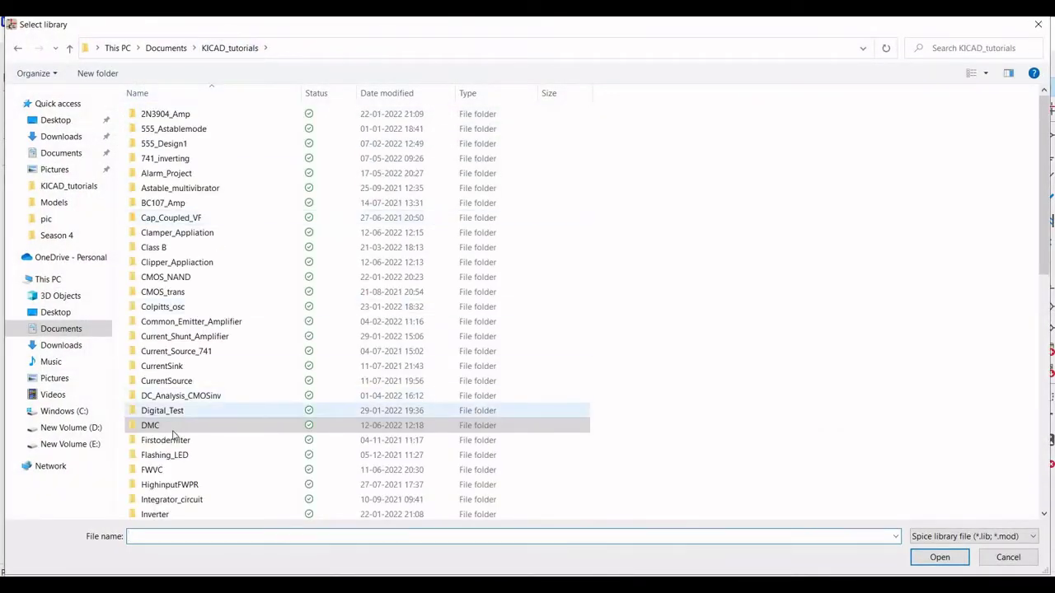
pyautogui.scroll(-3, 173, 435)
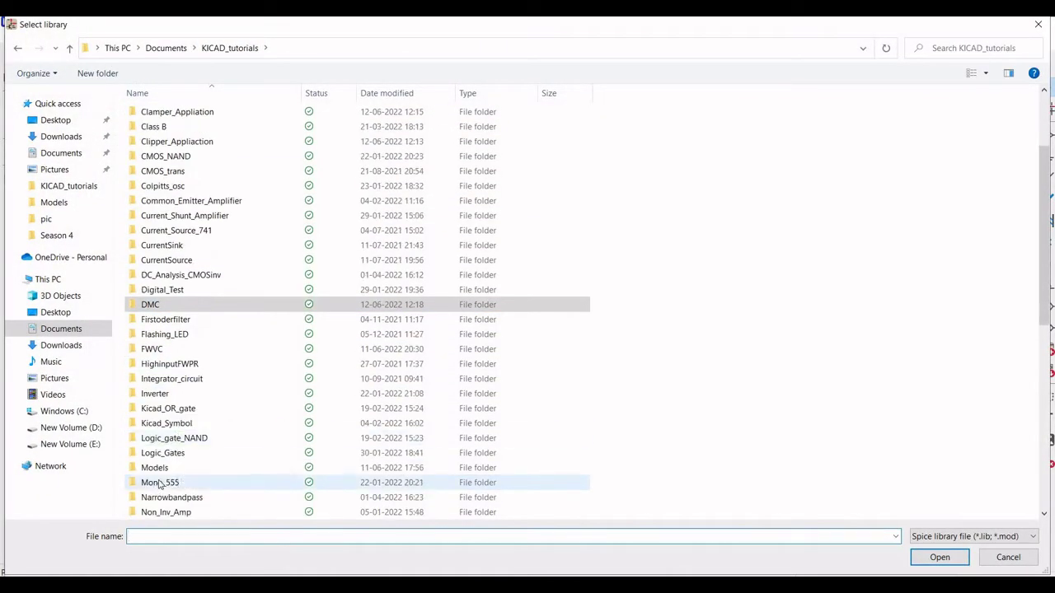
pyautogui.click(157, 467)
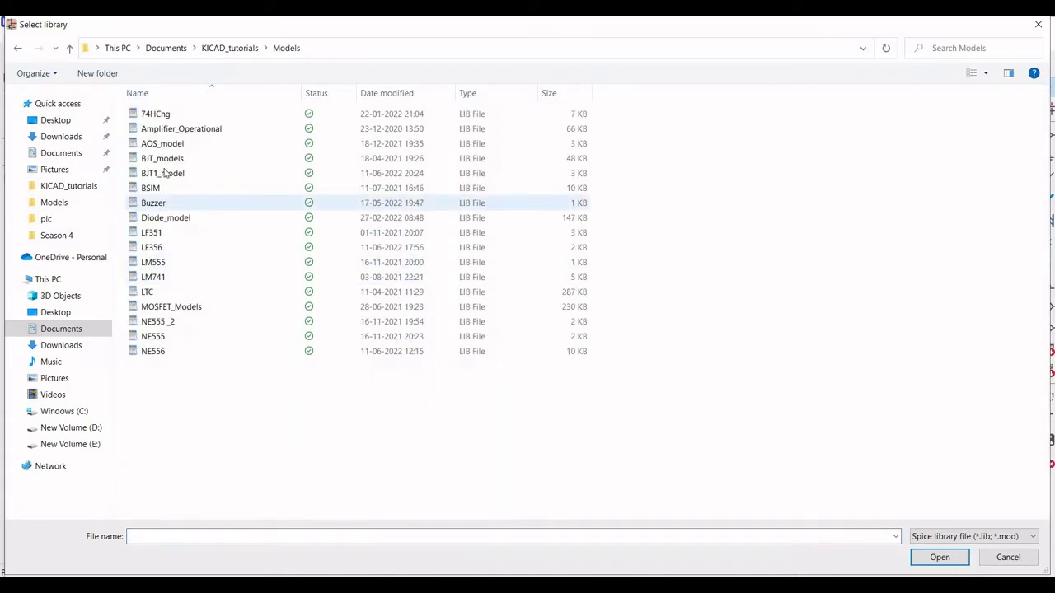
pyautogui.click(164, 173)
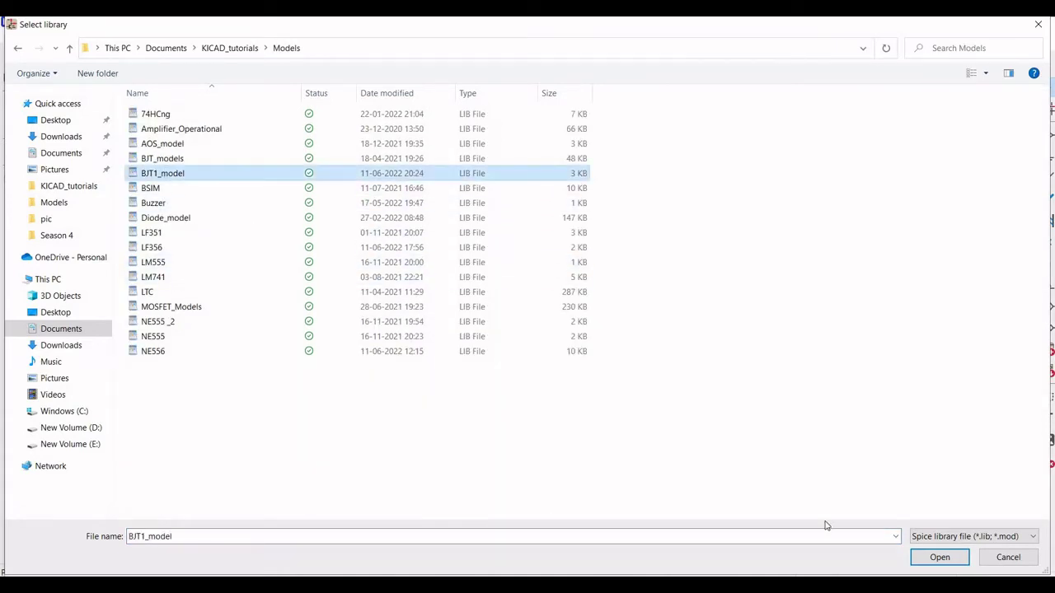
pyautogui.click(940, 558)
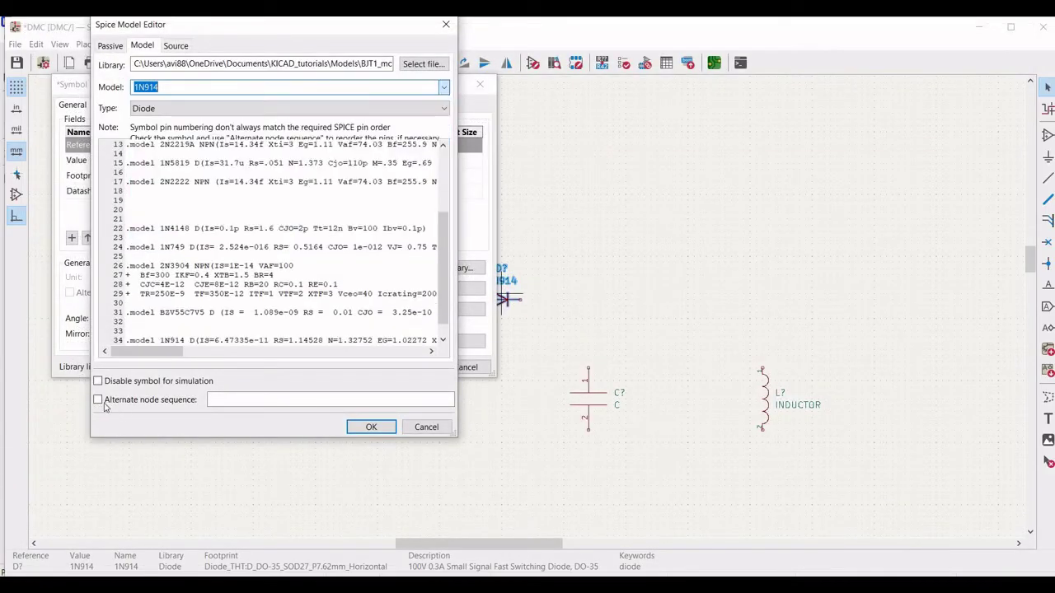
pyautogui.click(98, 400)
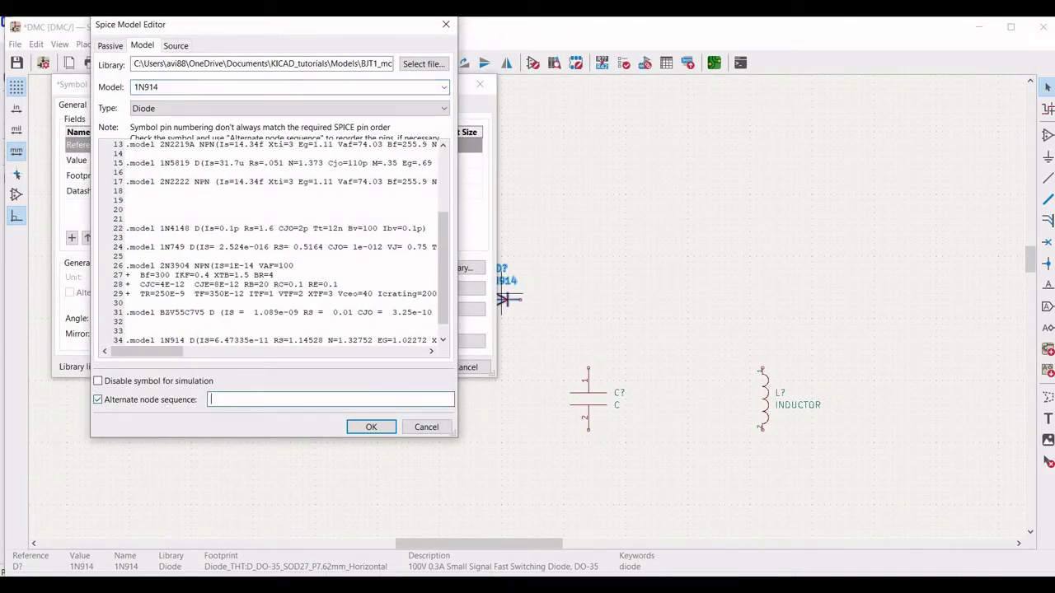
pyautogui.write('2 1')
pyautogui.click(372, 428)
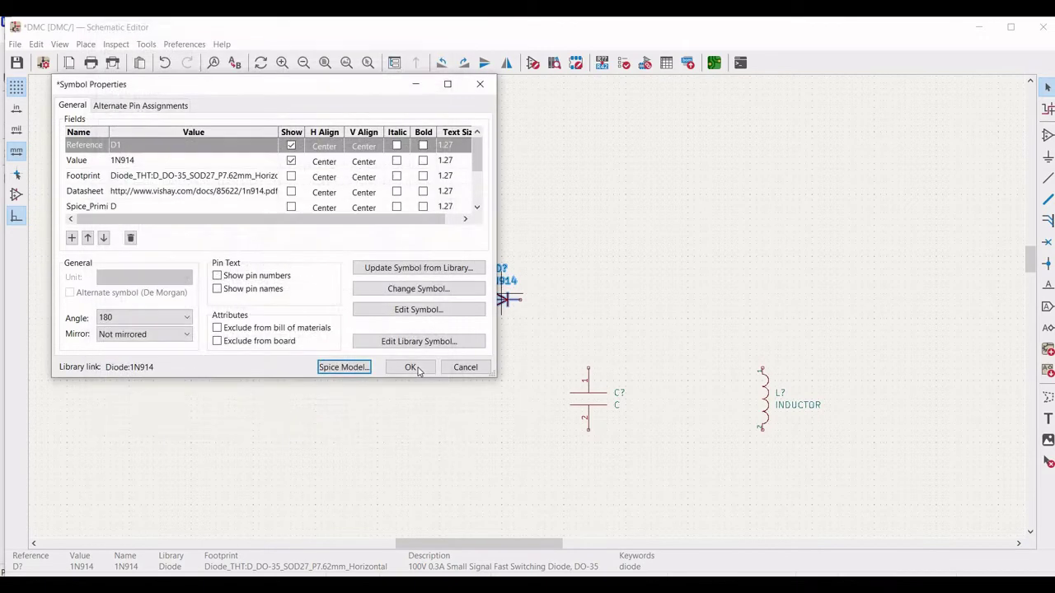
pyautogui.click(412, 367)
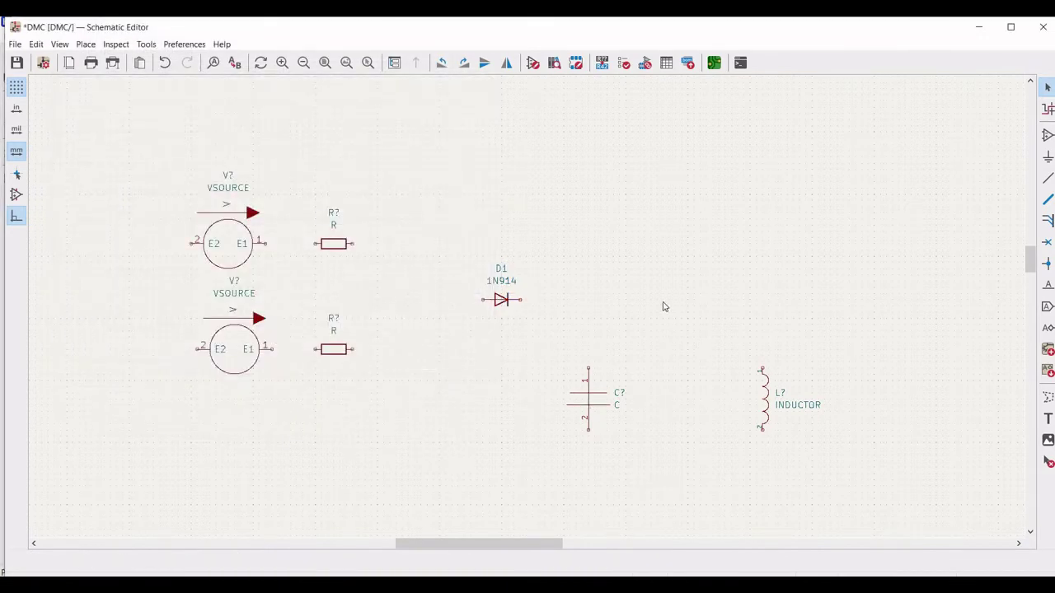
# Set the capacitor's reference to C1 and its value to 2u.
pyautogui.rightClick(600, 380)
pyautogui.click(654, 271)
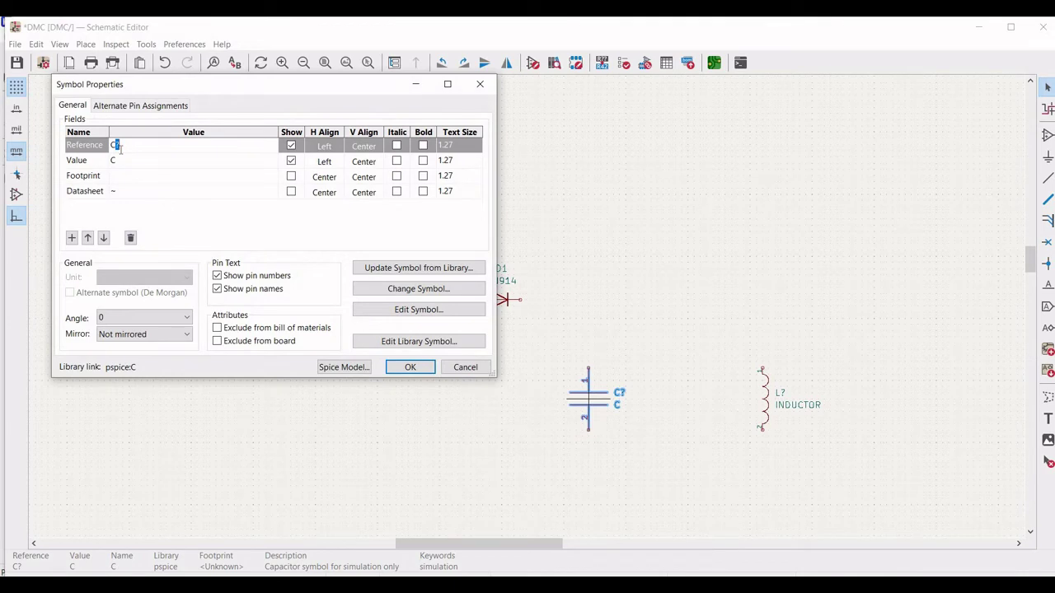
pyautogui.write('1')
pyautogui.click(122, 160)
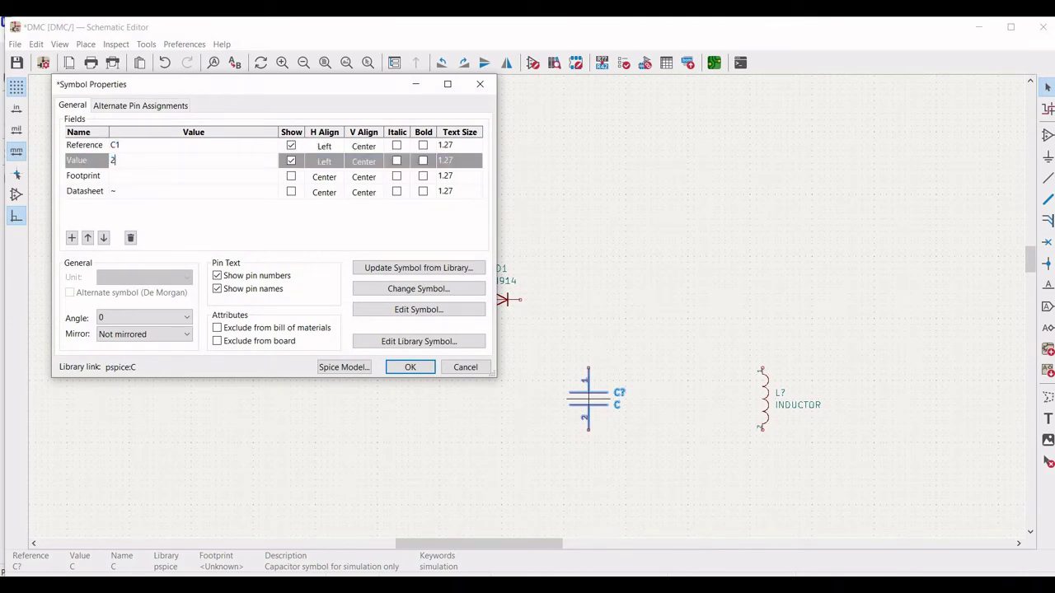
pyautogui.write('2u')
pyautogui.click(404, 367)
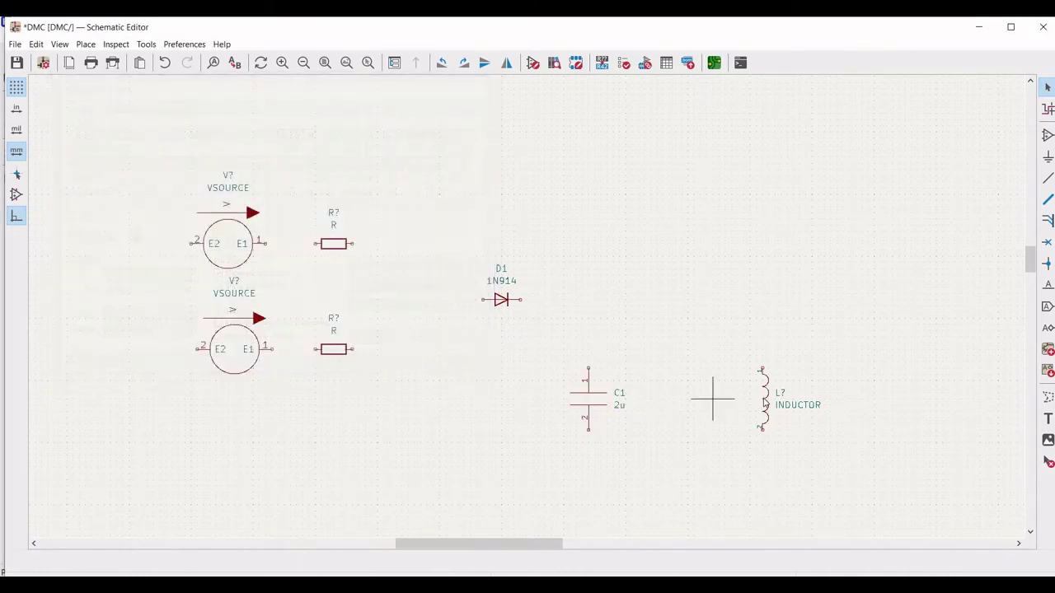
# Set the inductor's reference to L1 and its value to 2u.
pyautogui.rightClick(767, 384)
pyautogui.click(808, 269)
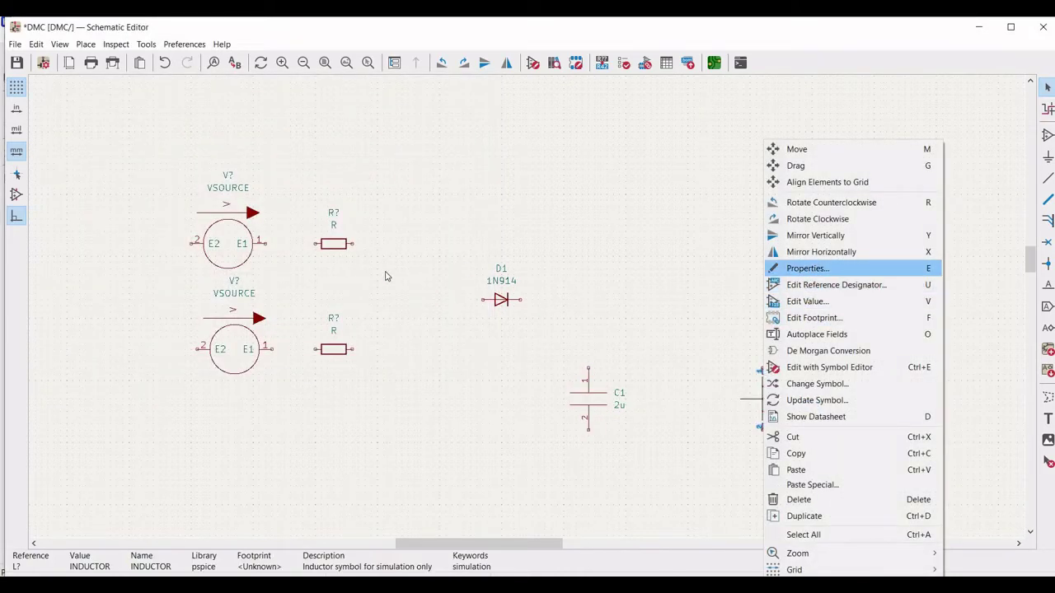
pyautogui.write('1')
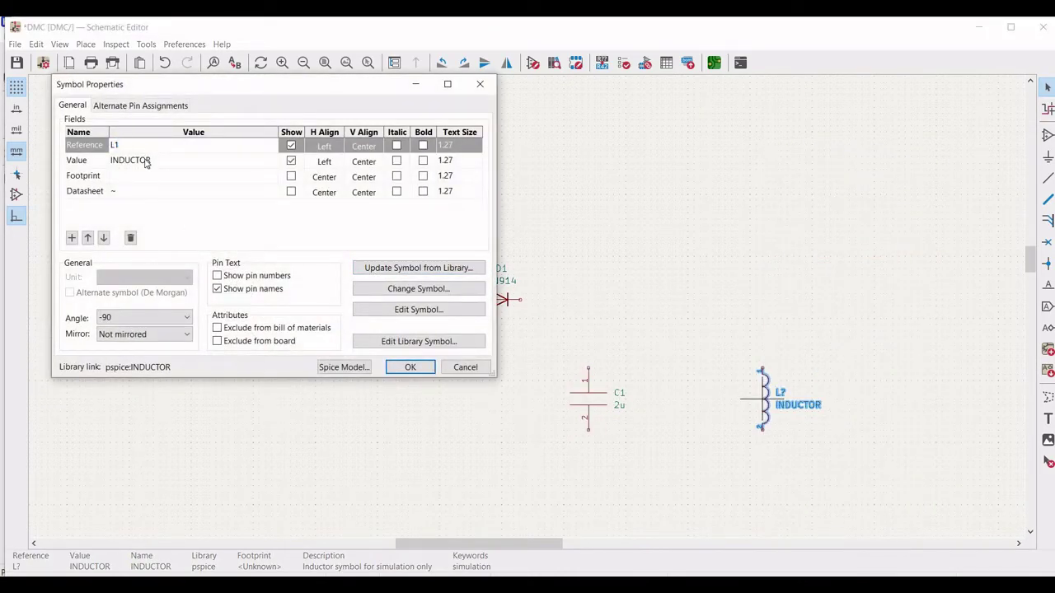
pyautogui.click(146, 160)
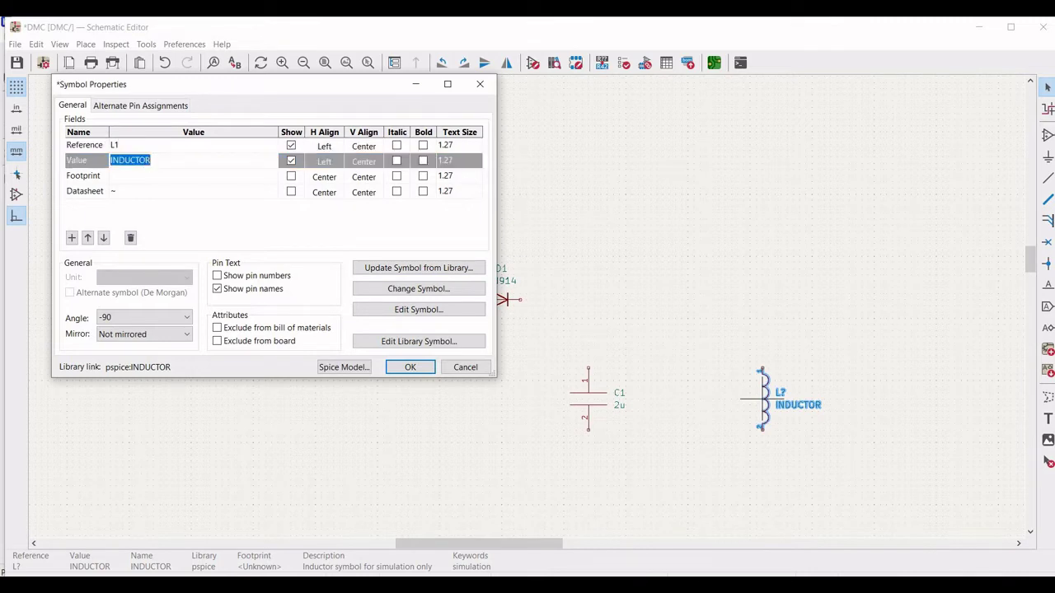
pyautogui.write('2u')
pyautogui.click(412, 369)
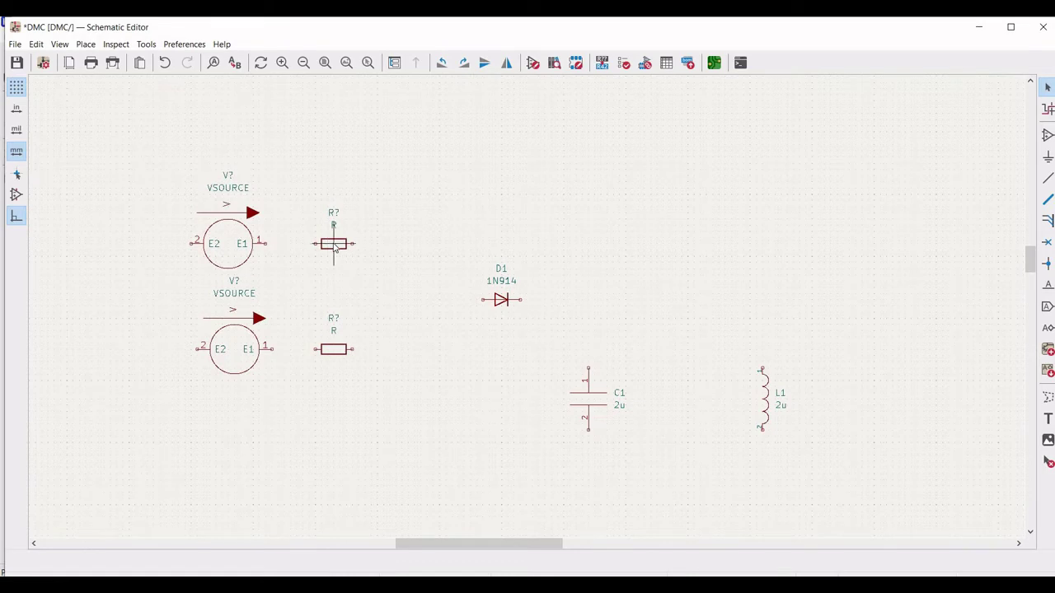
# Set the upper resistor's reference to R1 and value to 50.
pyautogui.rightClick(334, 247)
pyautogui.click(391, 273)
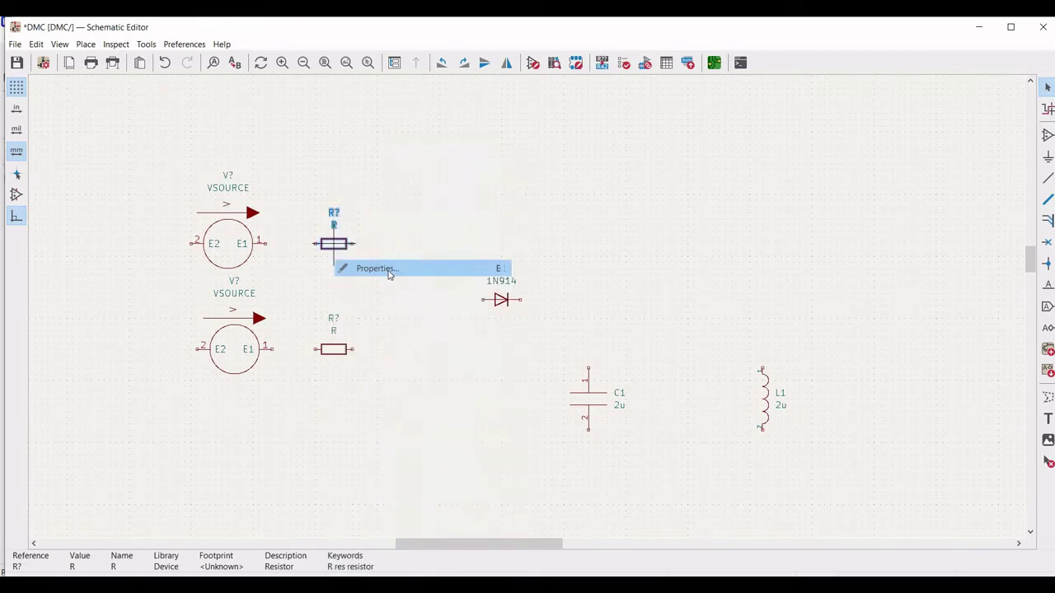
pyautogui.write('1')
pyautogui.press('Return')
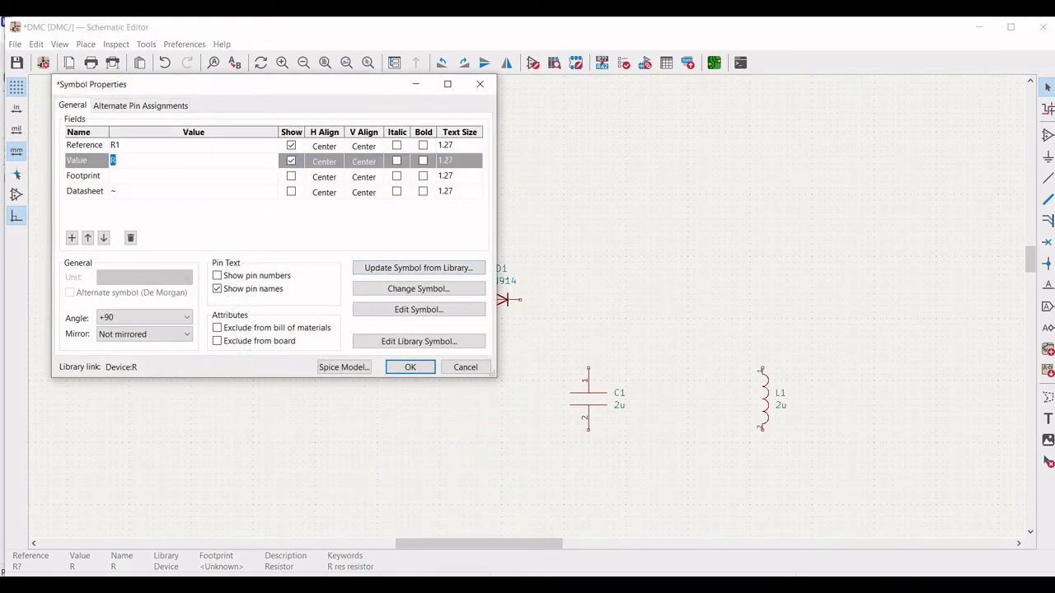
pyautogui.write('50')
pyautogui.click(410, 367)
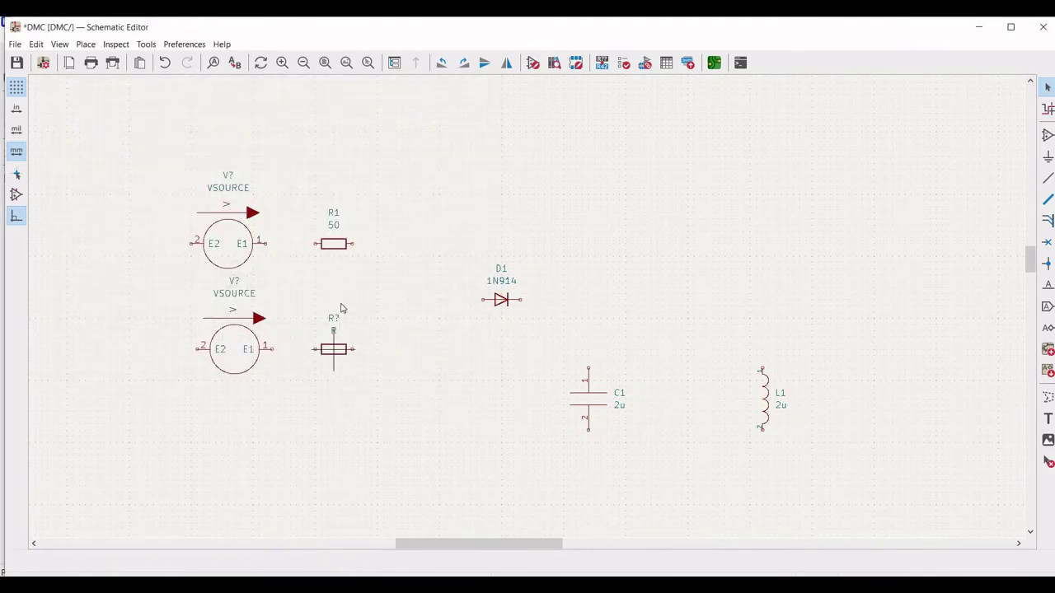
# Mirror the new lower resistor horizontally and set it to R2 with value 50.
pyautogui.rightClick(342, 308)
pyautogui.click(383, 251)
pyautogui.rightClick(336, 351)
pyautogui.click(377, 266)
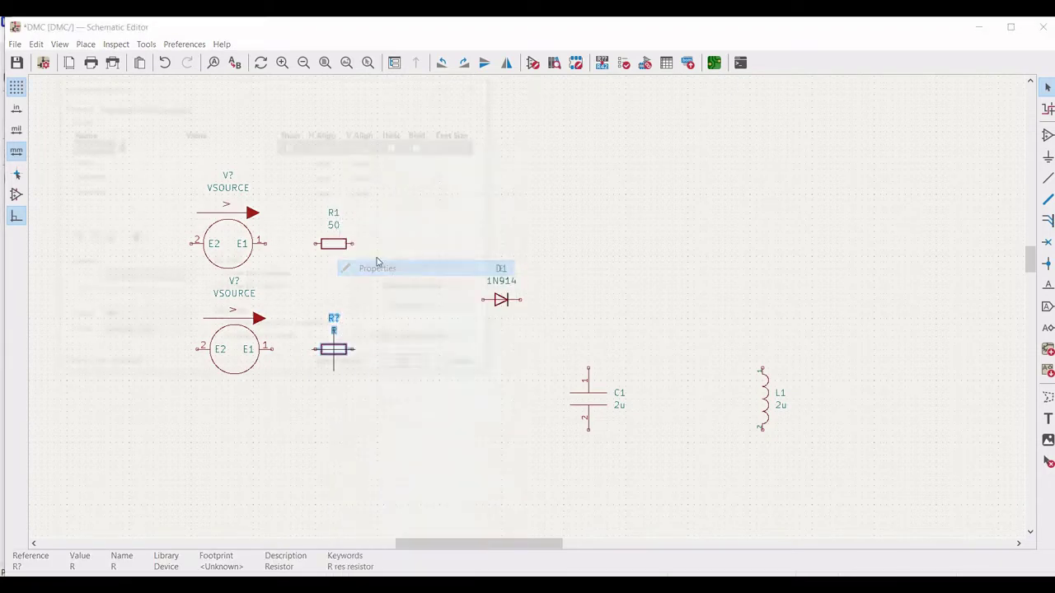
pyautogui.write('2')
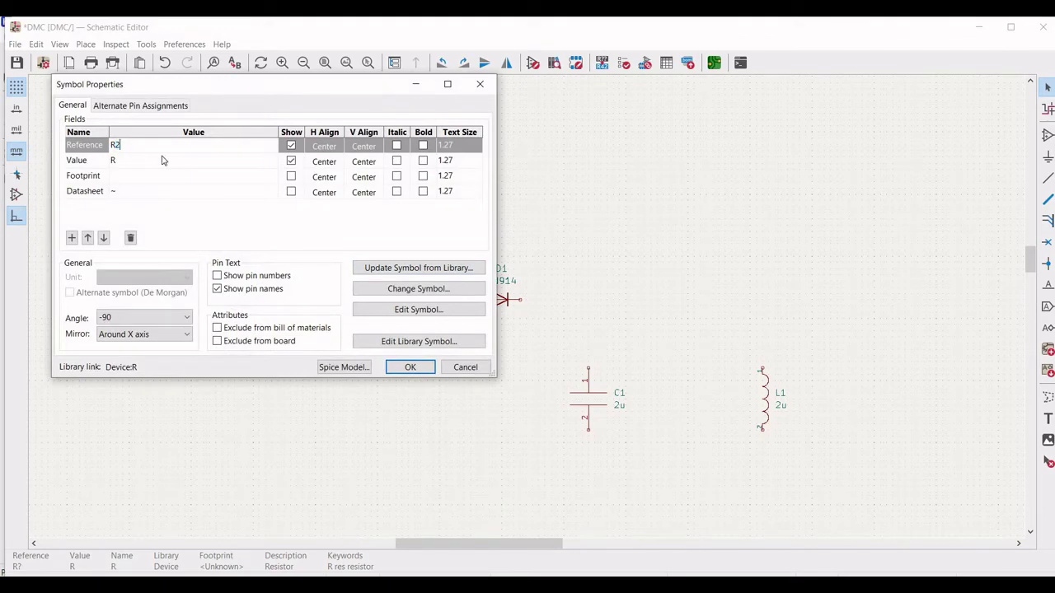
pyautogui.click(163, 160)
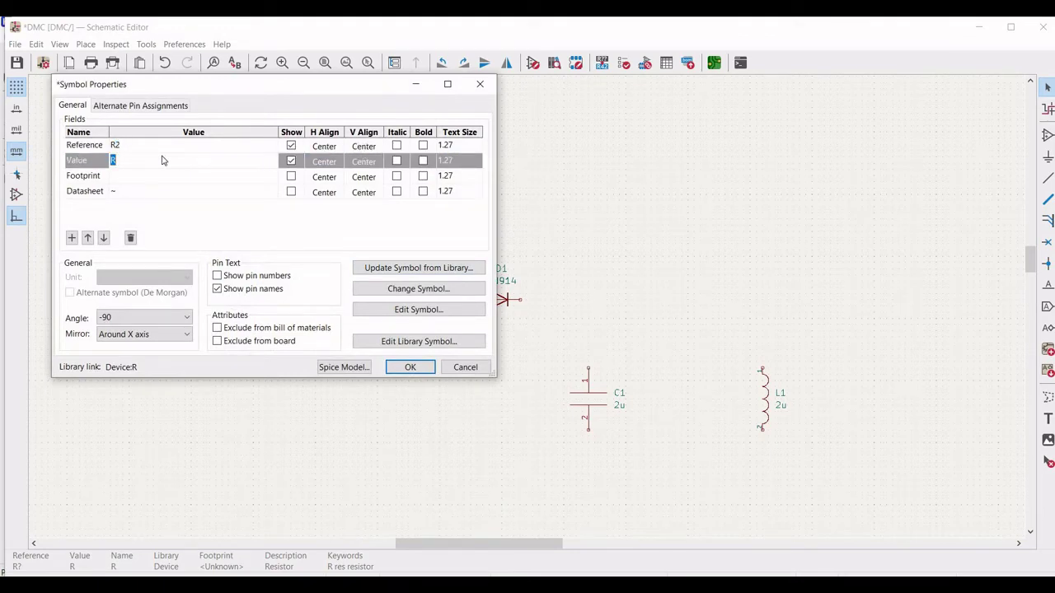
pyautogui.write('50')
pyautogui.click(410, 366)
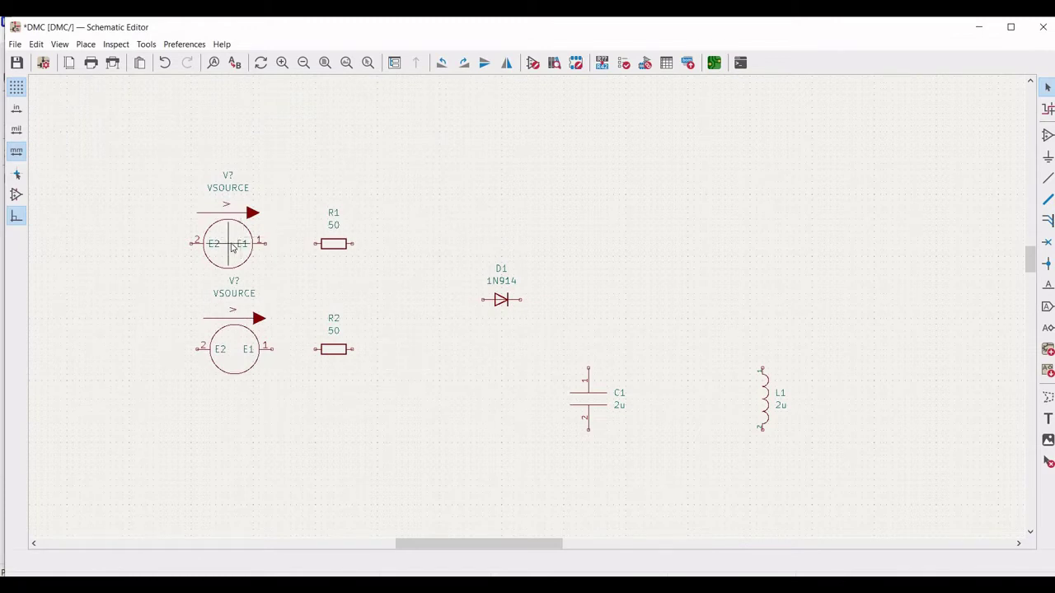
# Make the upper source V1 with a sinusoidal model: DC offset 0, amplitude 3, frequency 5k.
pyautogui.rightClick(232, 248)
pyautogui.click(280, 270)
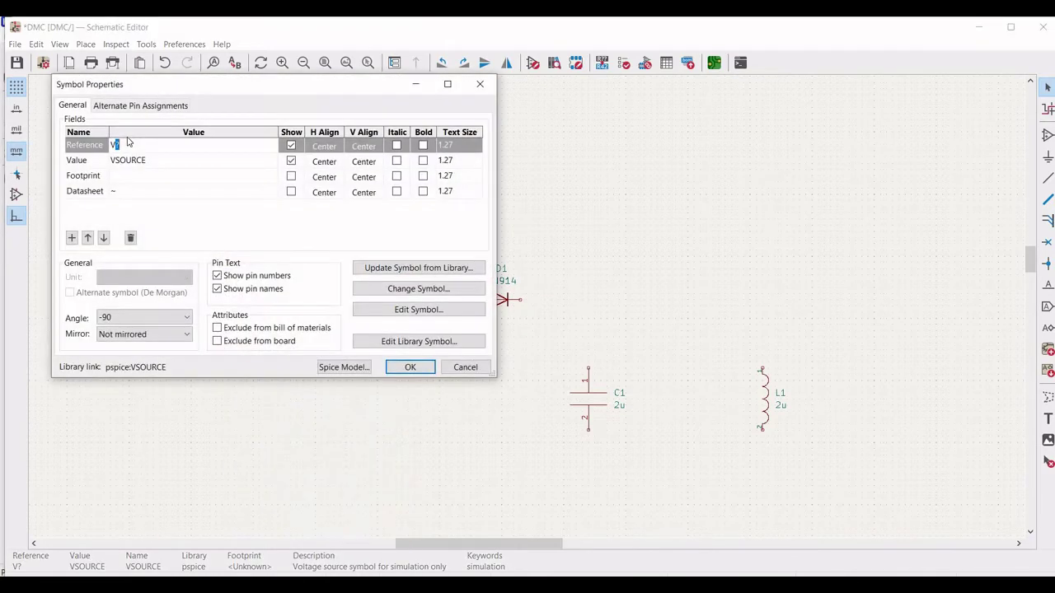
pyautogui.write('1')
pyautogui.click(128, 161)
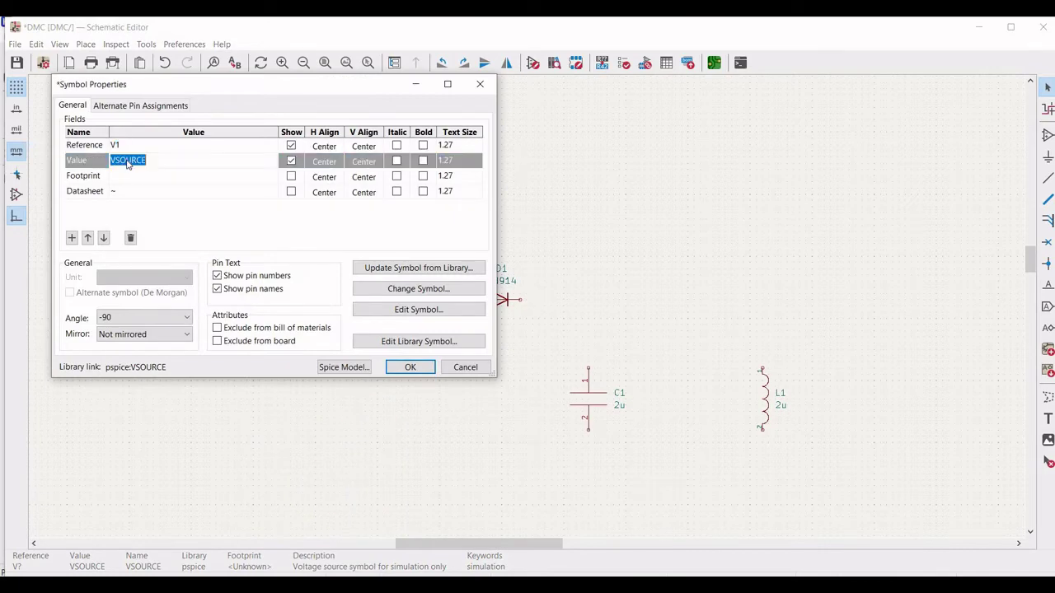
pyautogui.click(343, 366)
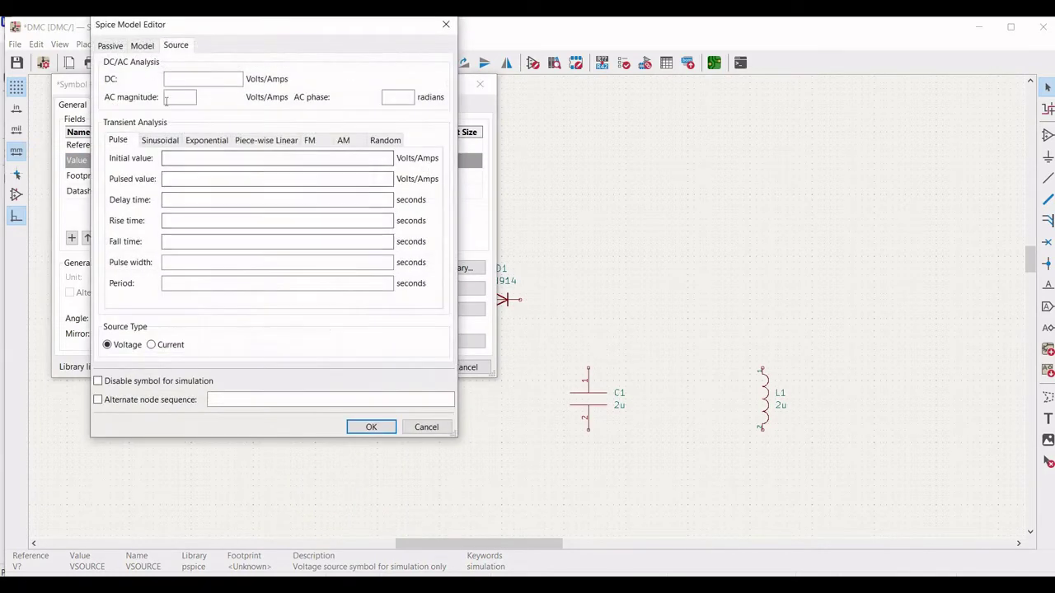
pyautogui.click(165, 141)
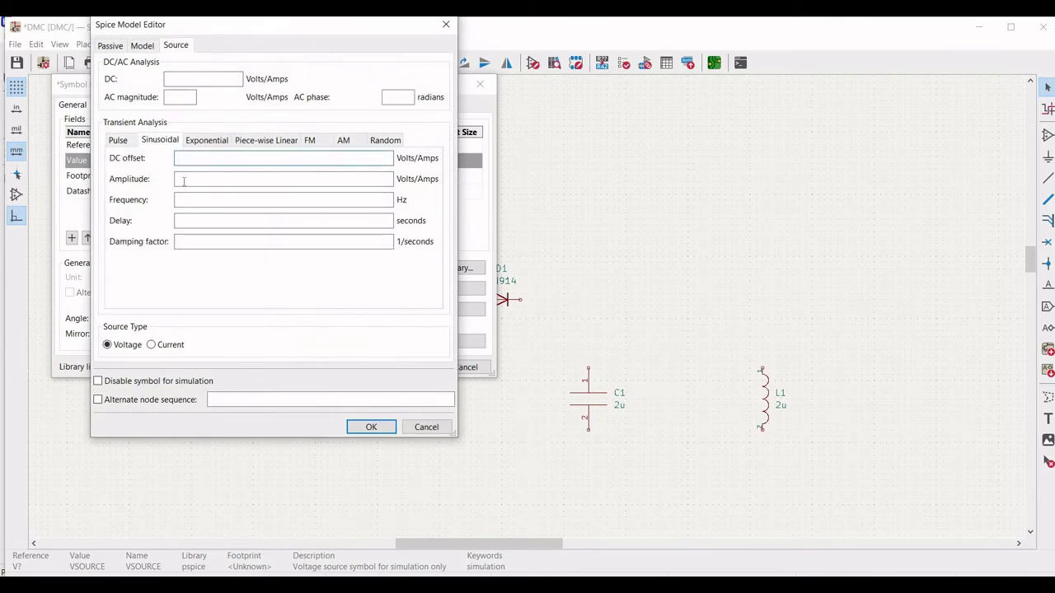
pyautogui.write('0')
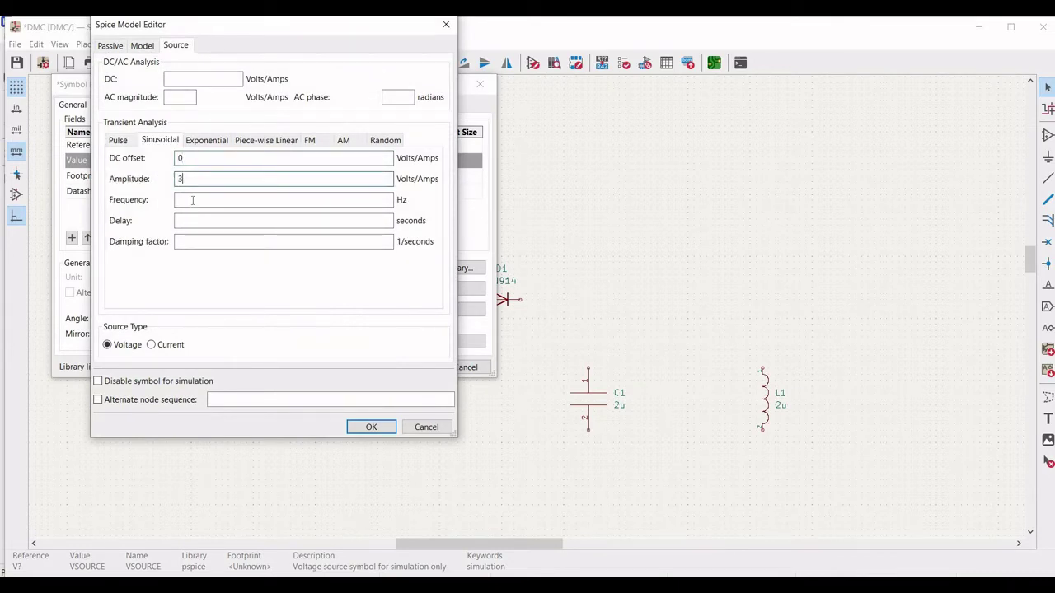
pyautogui.click(192, 200)
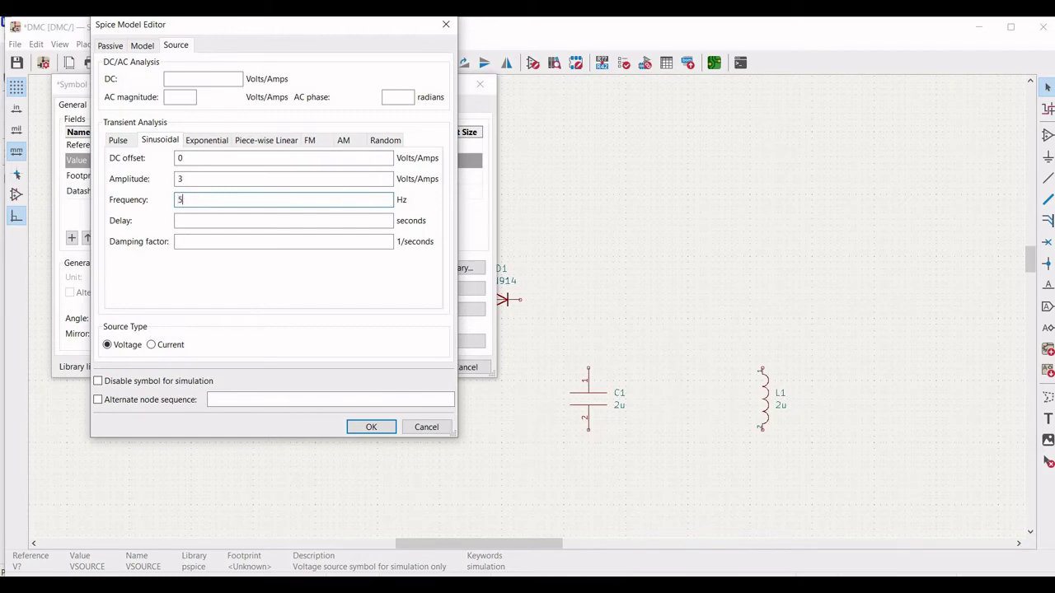
pyautogui.write('5k')
pyautogui.click(371, 427)
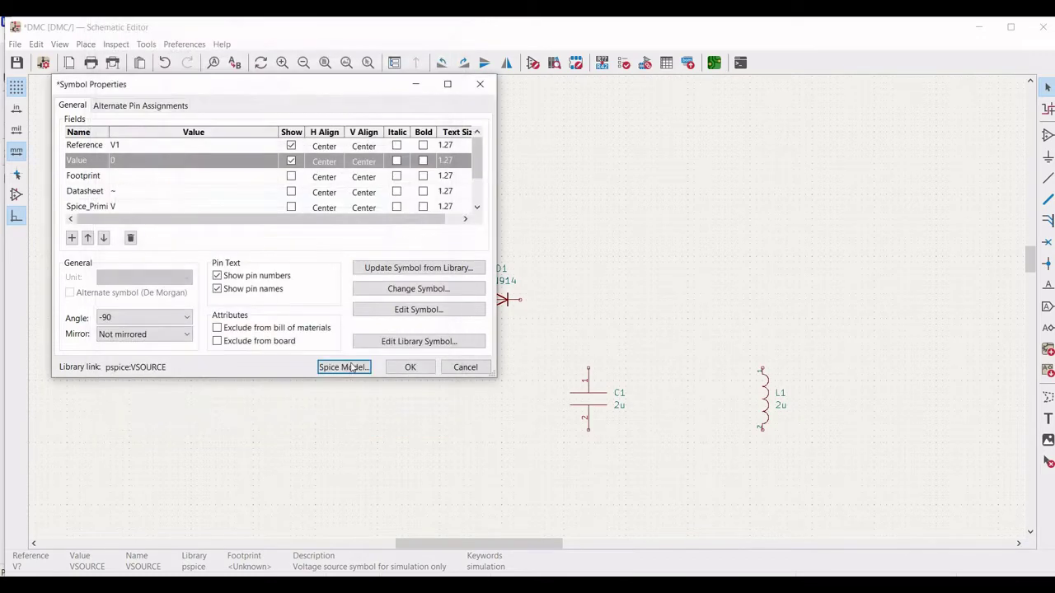
pyautogui.click(399, 371)
# Make the lower source V2 with a sinusoidal model: DC offset 0, amplitude 15, frequency 150k.
pyautogui.rightClick(246, 313)
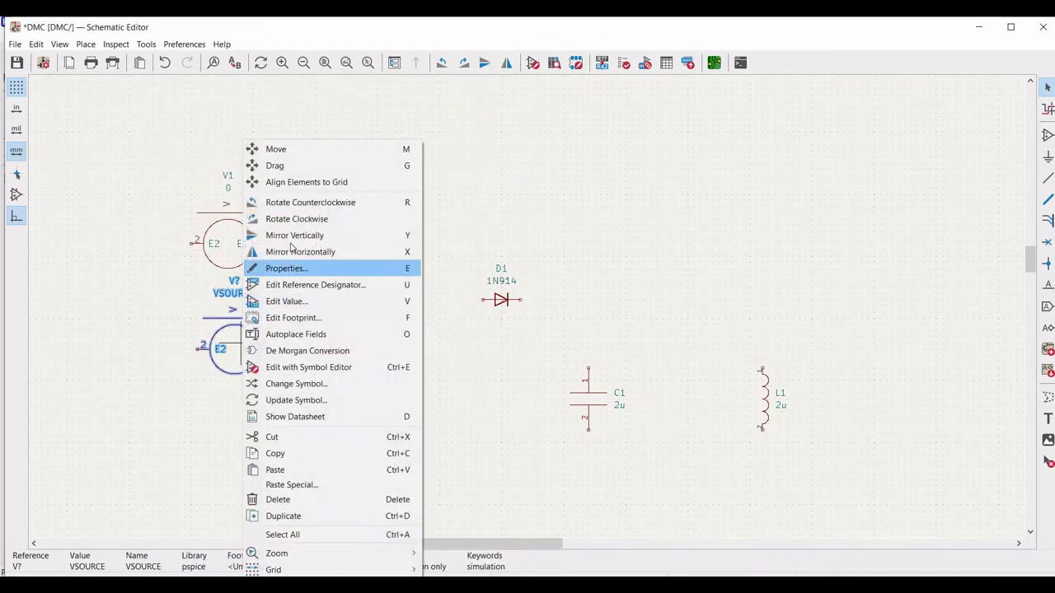
pyautogui.click(287, 268)
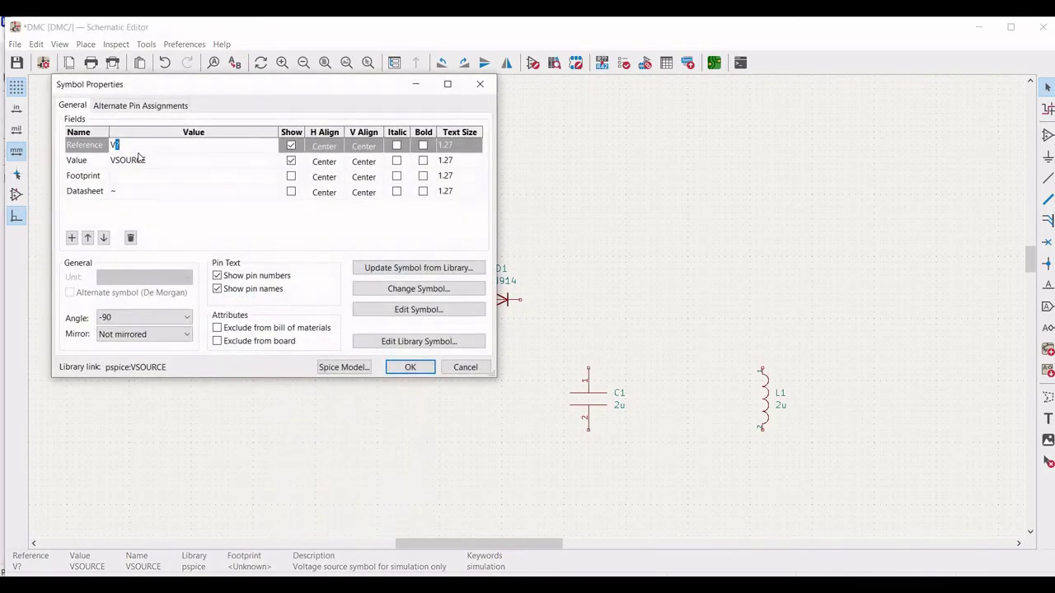
pyautogui.click(151, 167)
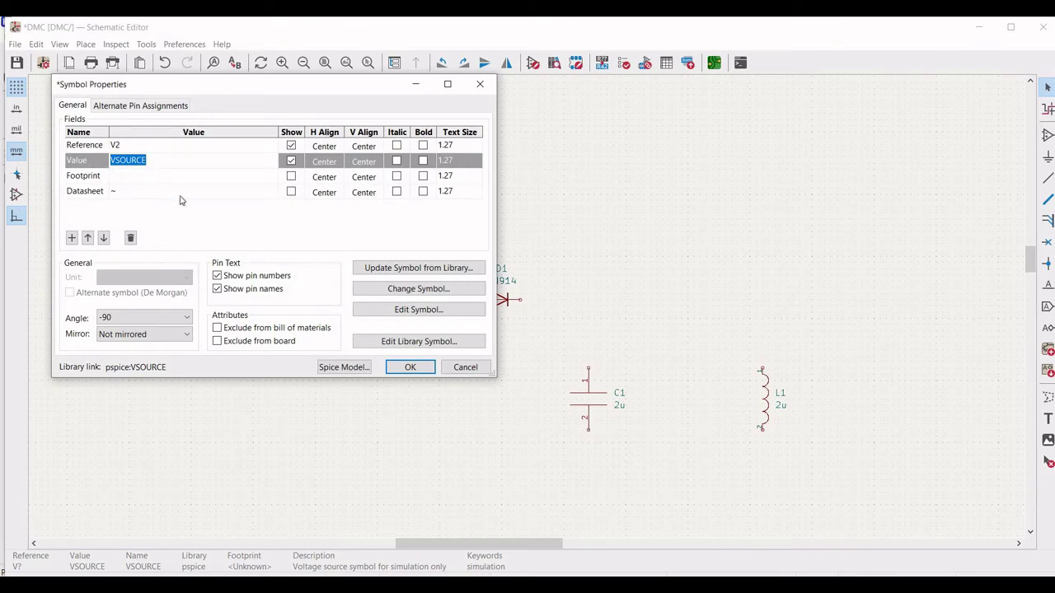
pyautogui.click(344, 367)
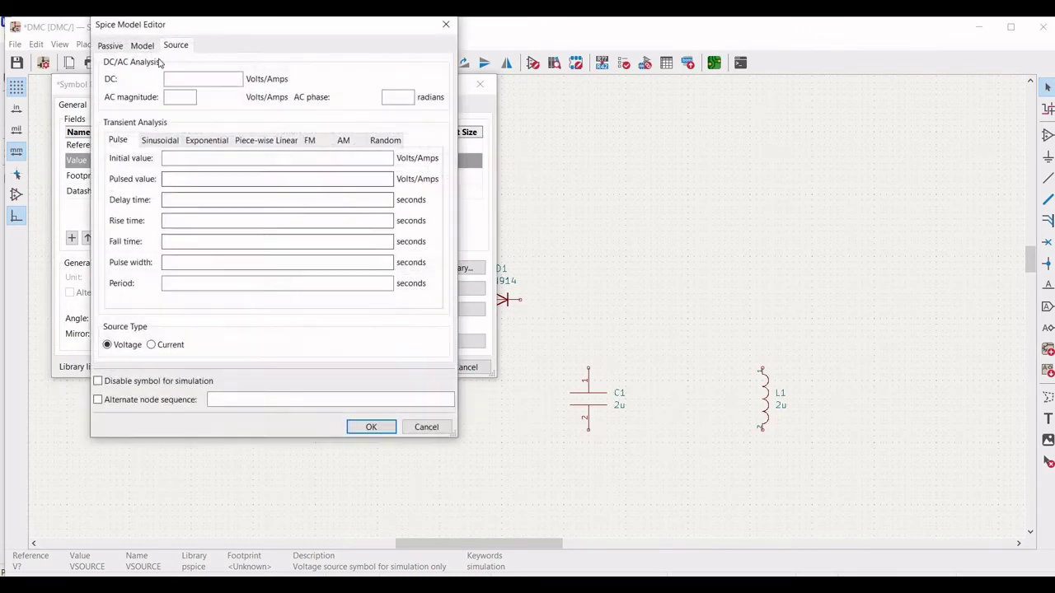
pyautogui.click(161, 139)
pyautogui.click(196, 161)
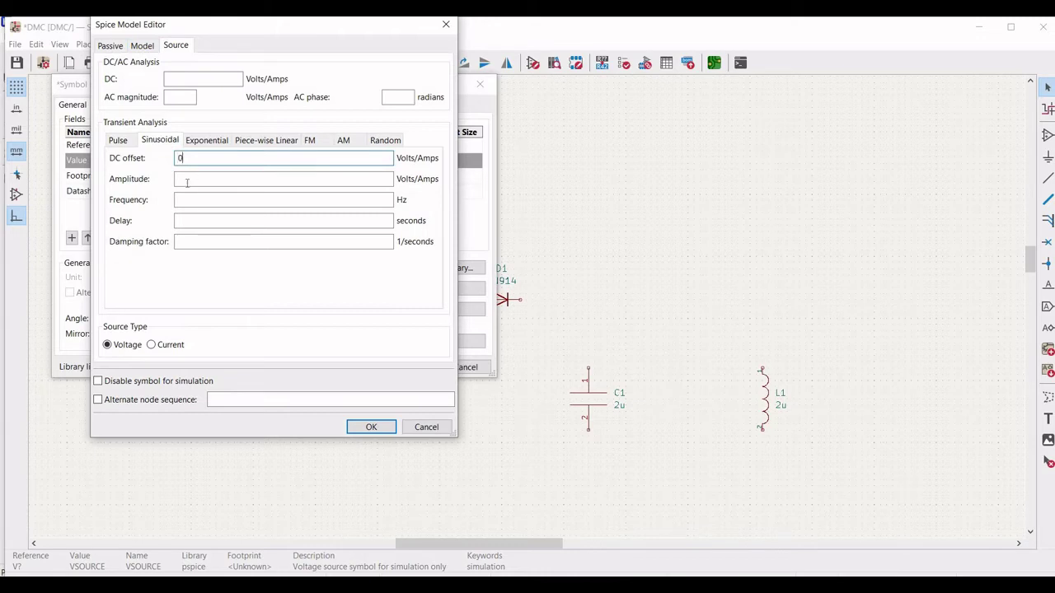
pyautogui.click(187, 182)
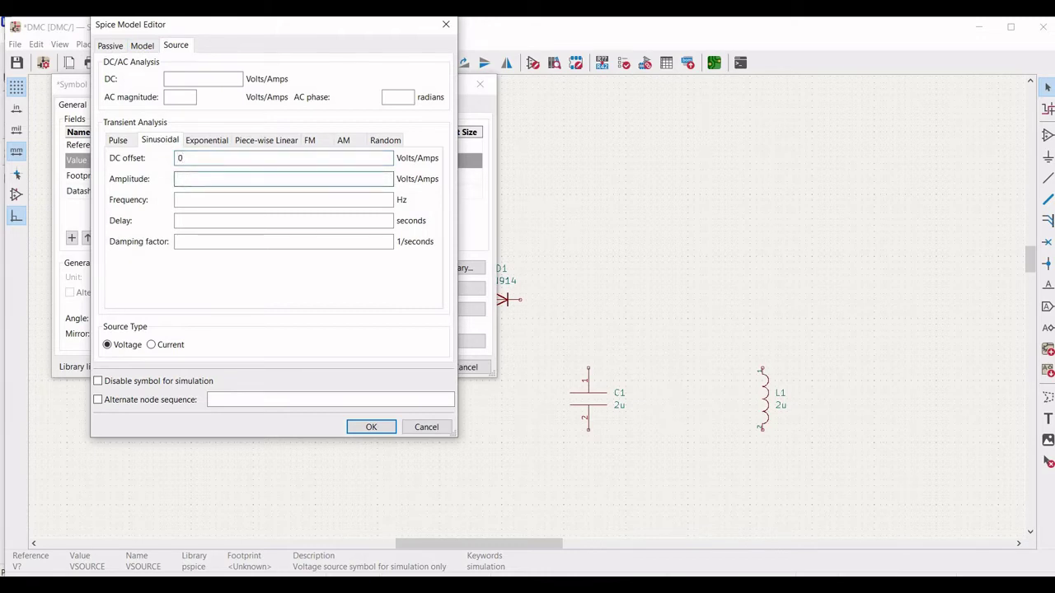
pyautogui.write('15')
pyautogui.click(197, 201)
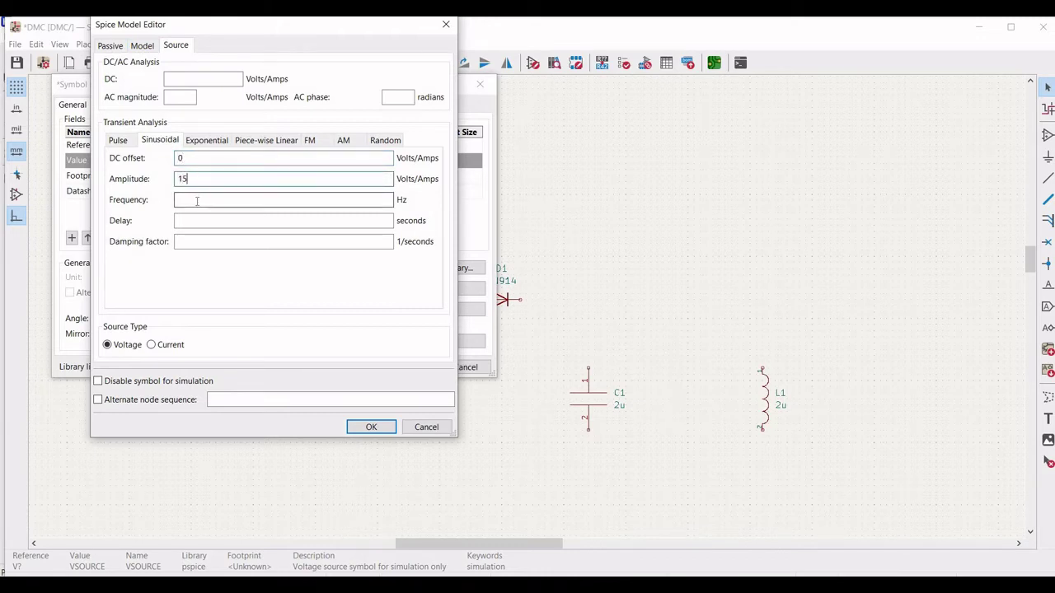
pyautogui.click(197, 201)
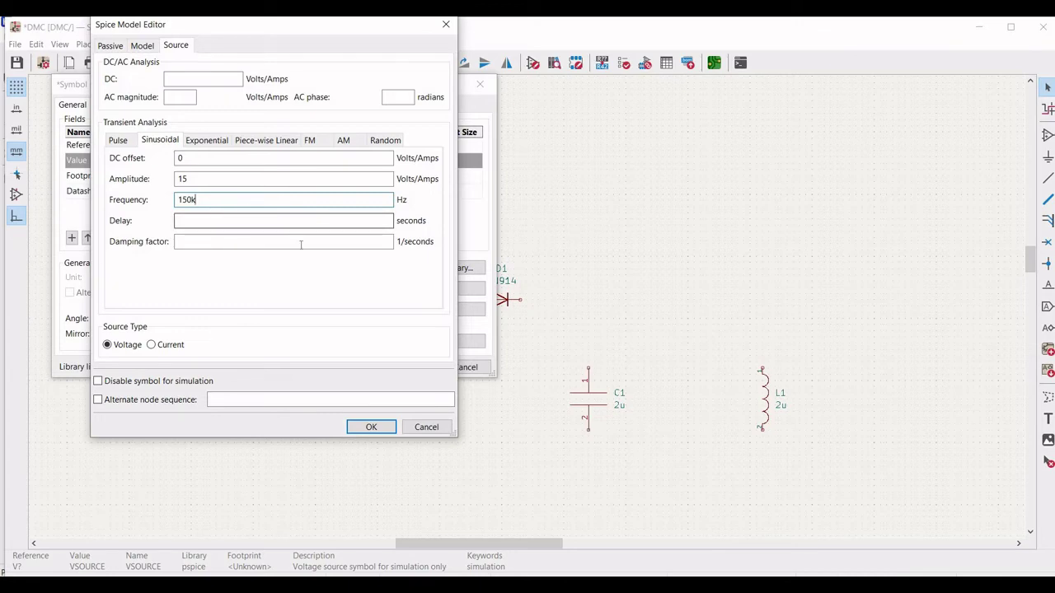
pyautogui.click(369, 427)
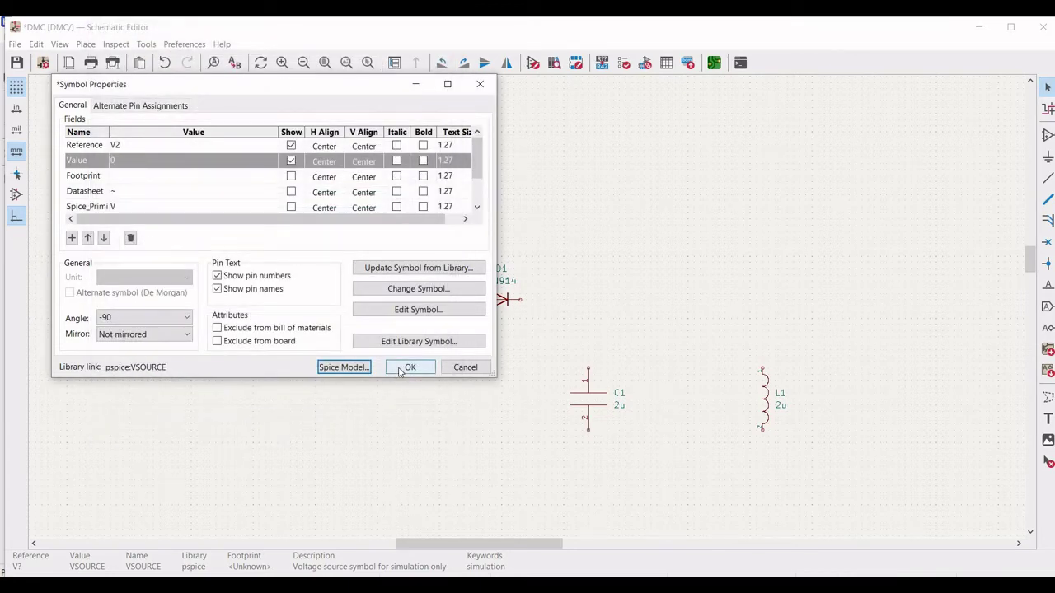
pyautogui.click(408, 368)
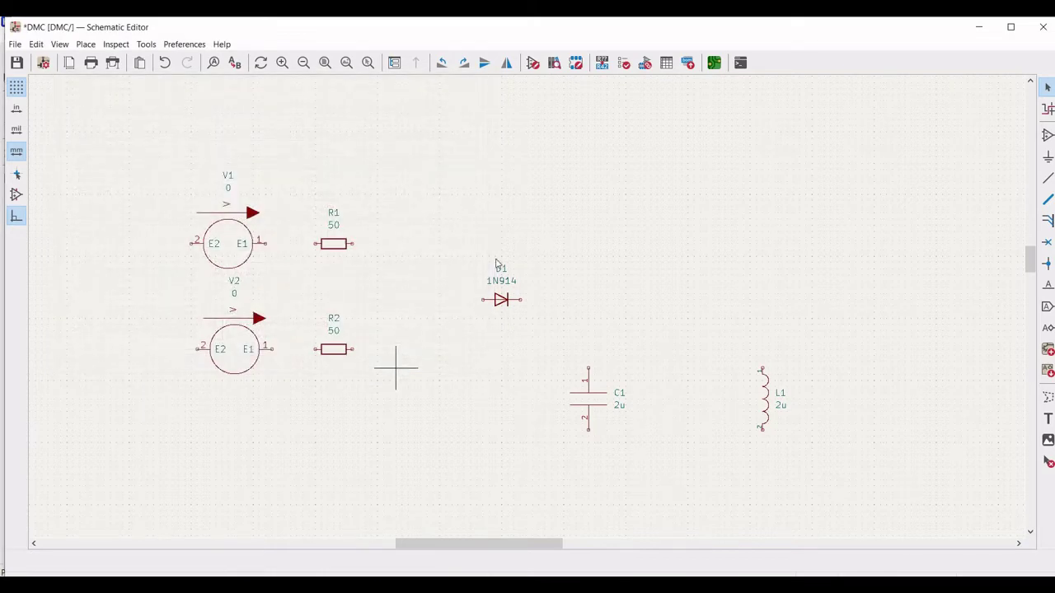
# Place a left-pointing GND symbol on V1's pin 2.
pyautogui.click(1049, 157)
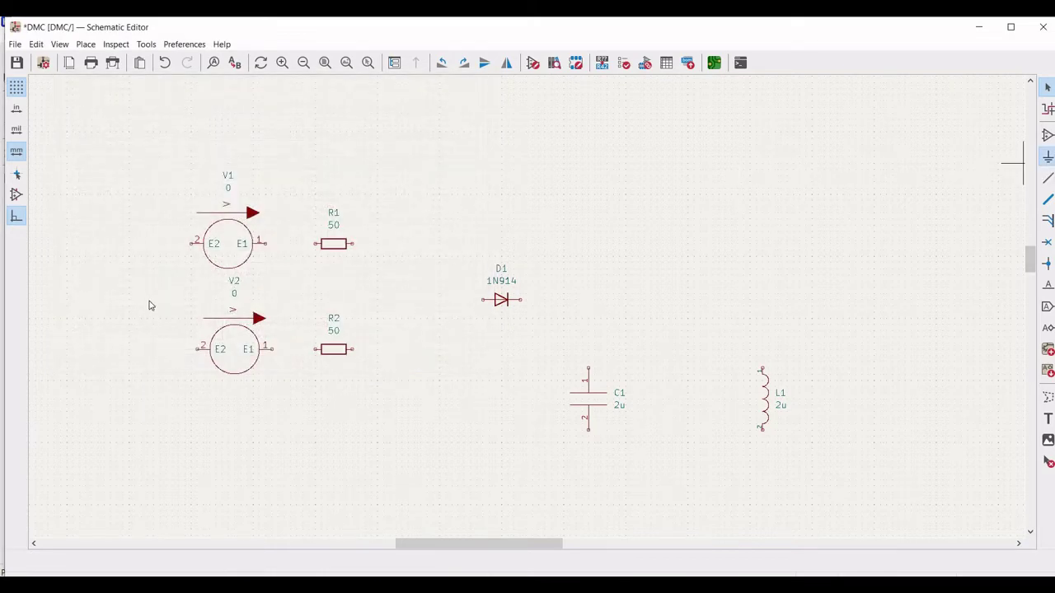
pyautogui.click(150, 305)
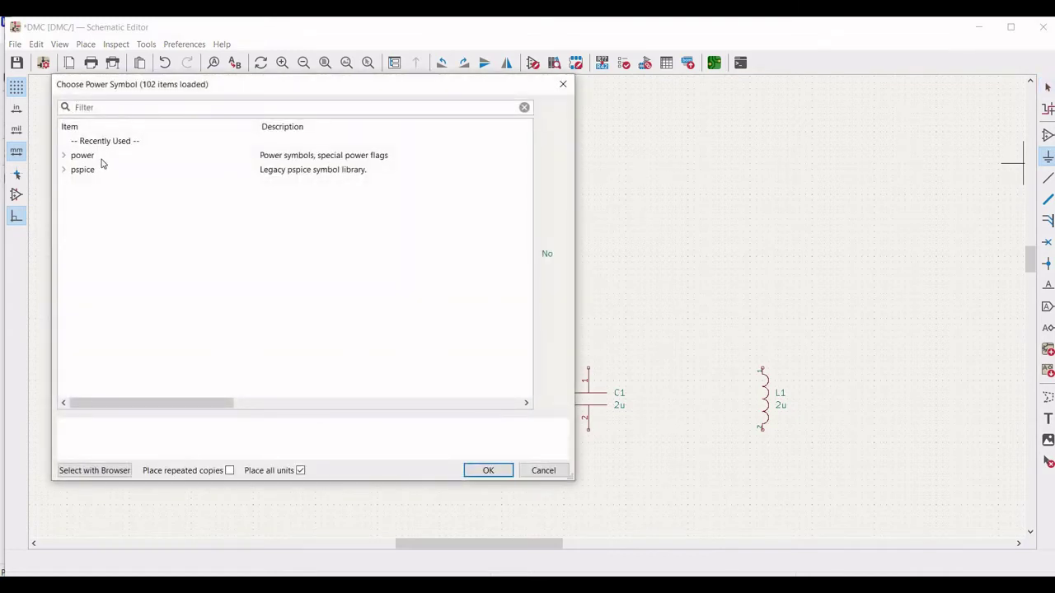
pyautogui.write('gnd')
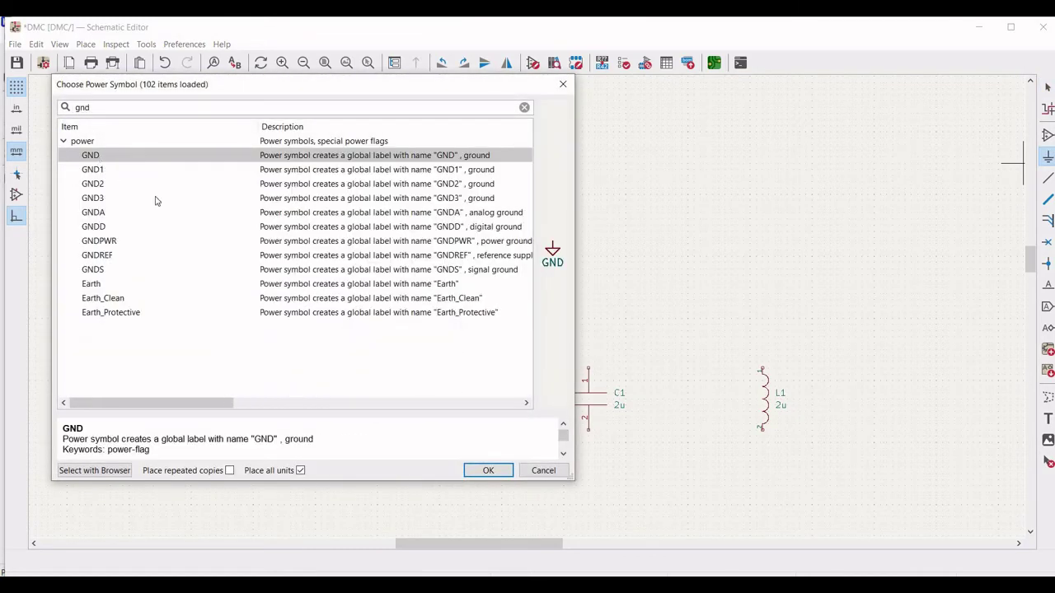
pyautogui.click(487, 470)
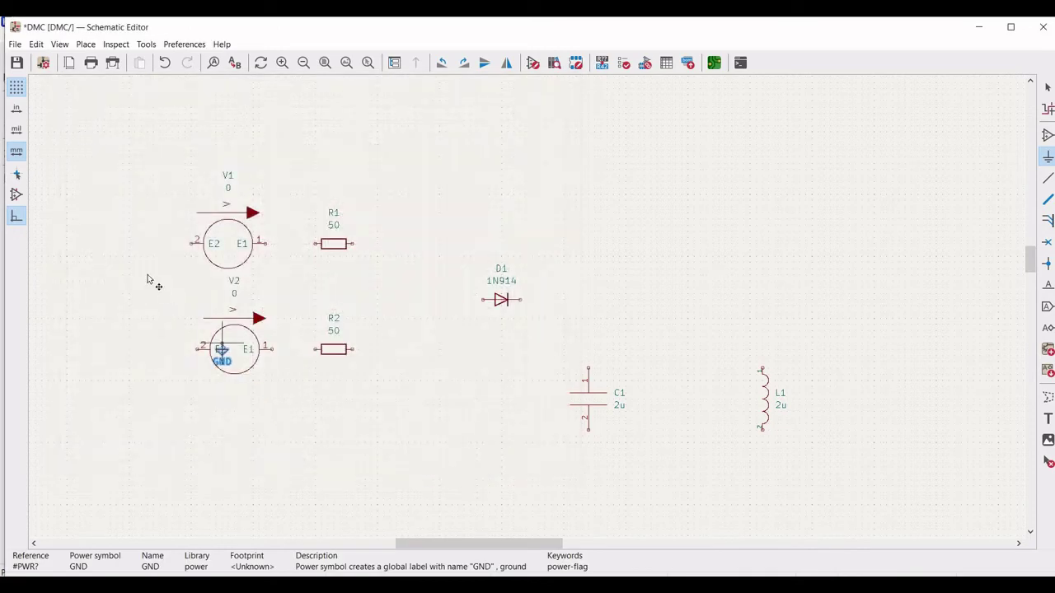
pyautogui.press('r')
pyautogui.press('r')
pyautogui.press('r')
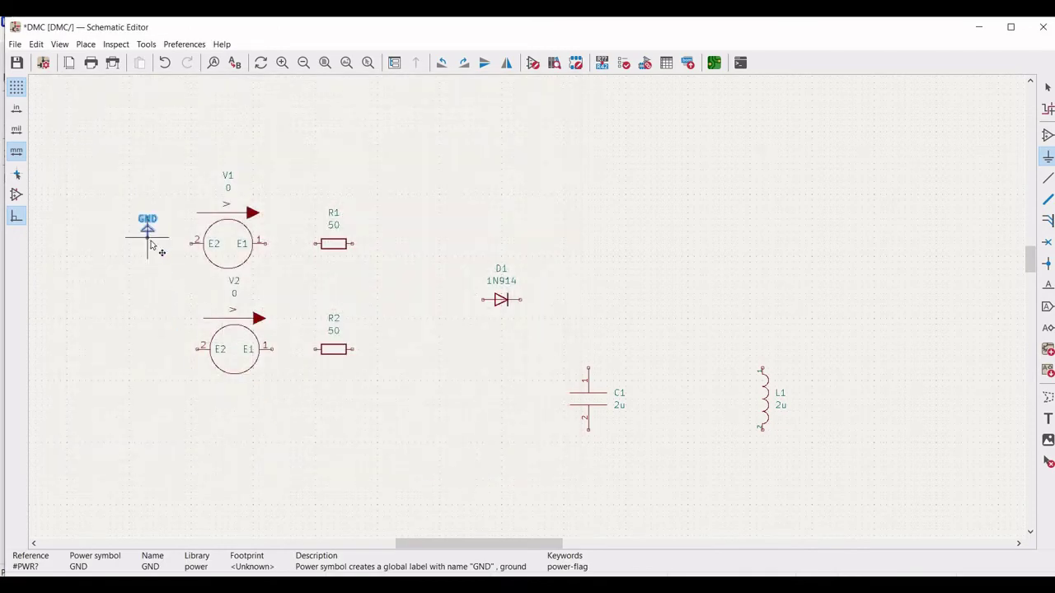
pyautogui.click(198, 246)
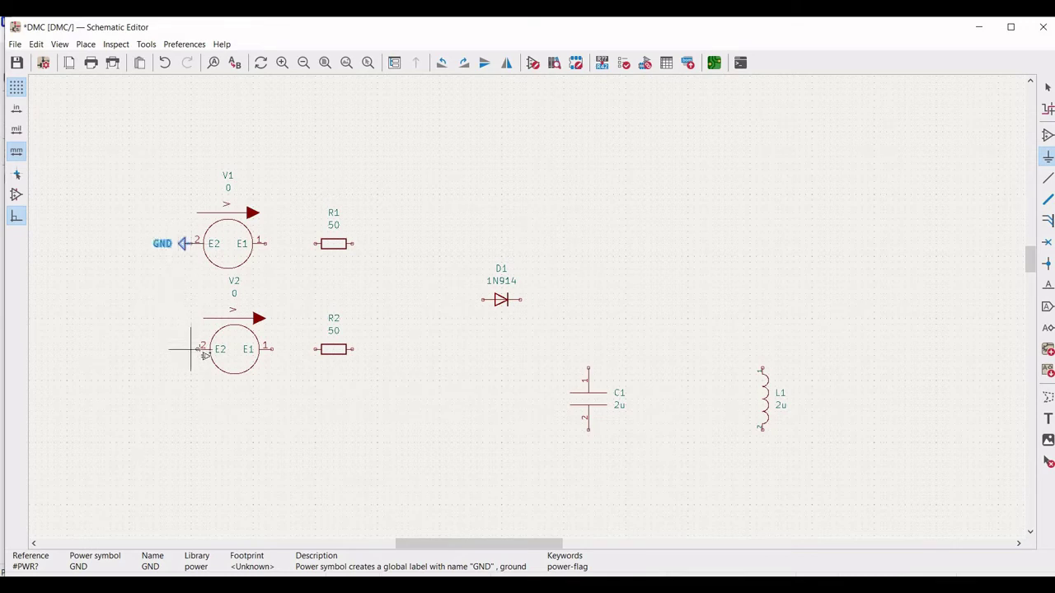
# Add a left-pointing GND on V2's pin 2 and another GND below C1 and L1.
pyautogui.click(197, 350)
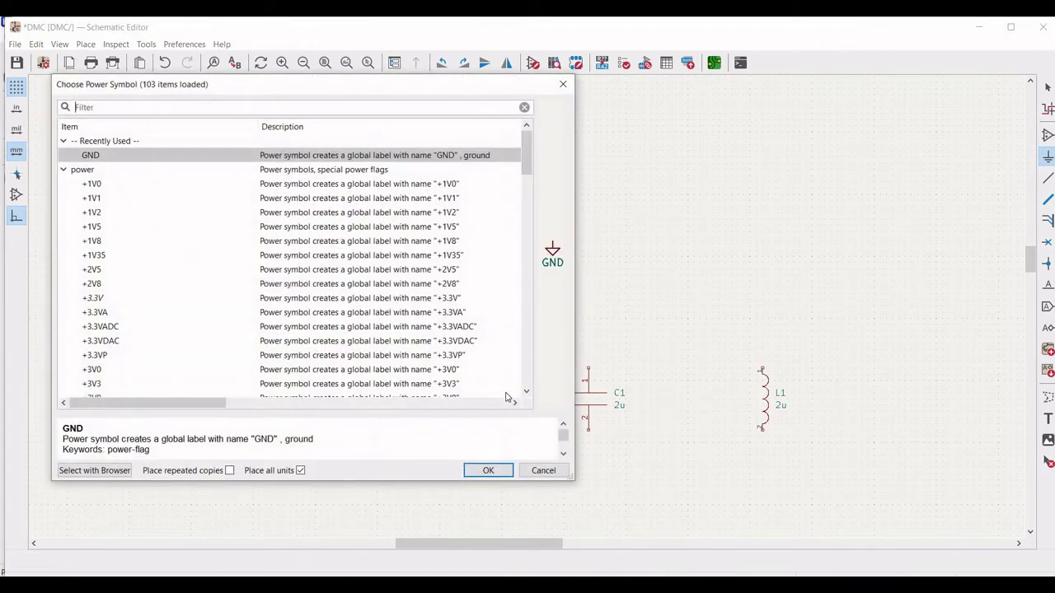
pyautogui.press('Return')
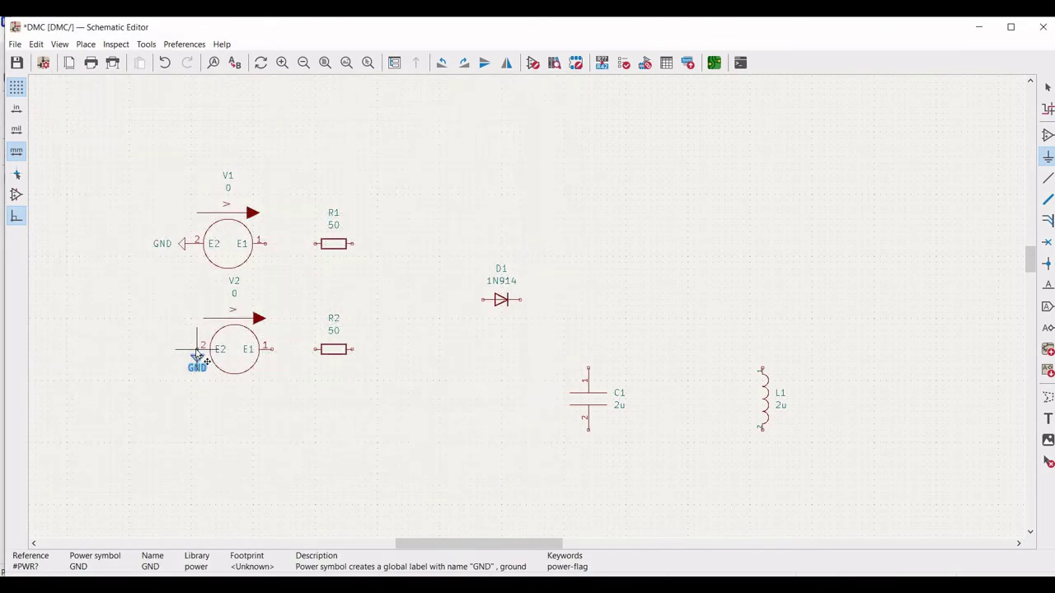
pyautogui.press('r')
pyautogui.press('r')
pyautogui.press('r')
pyautogui.click(197, 355)
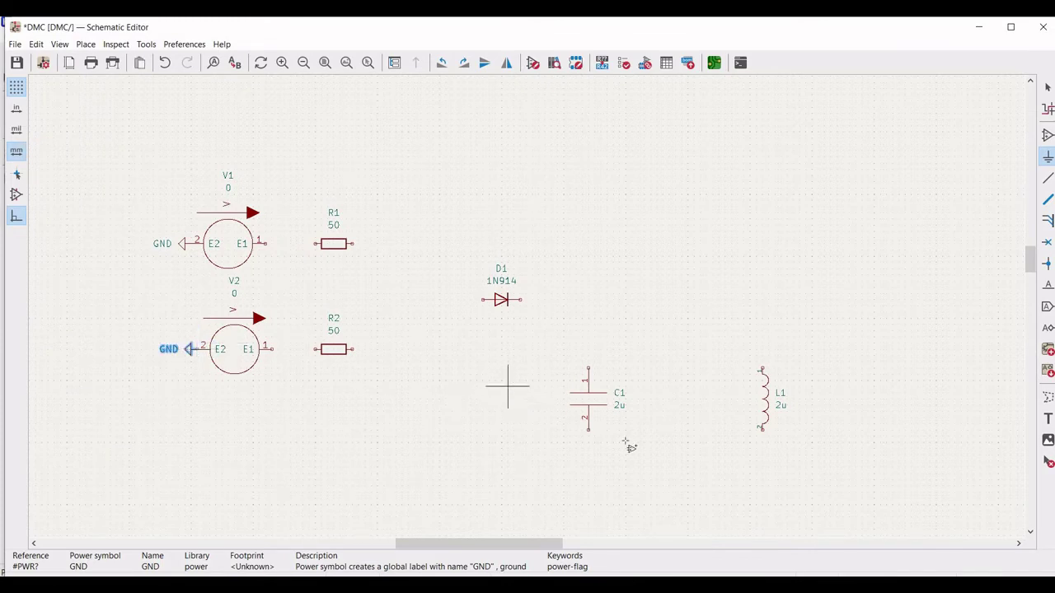
pyautogui.click(688, 476)
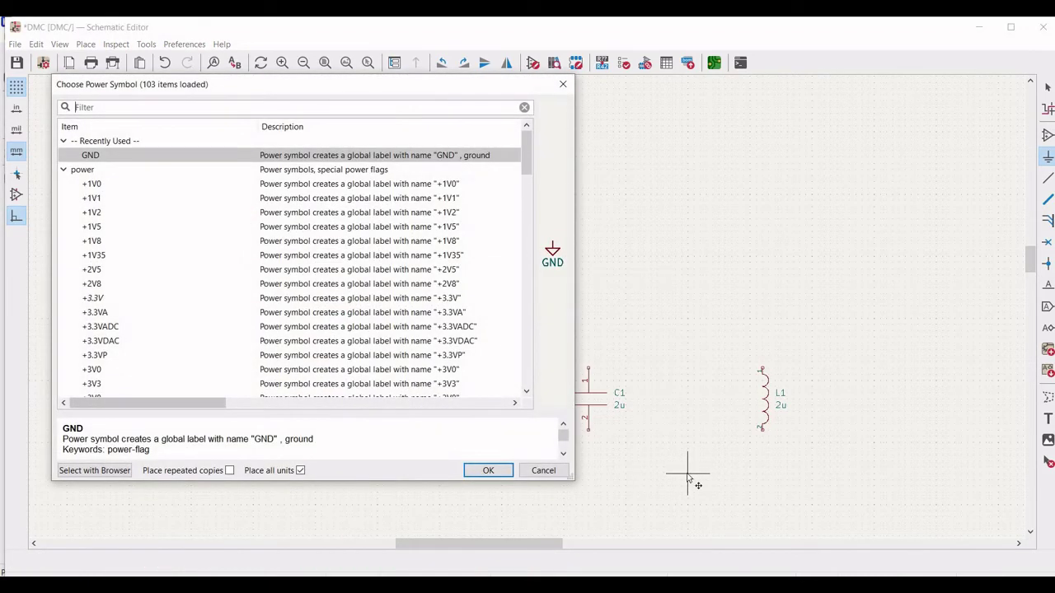
pyautogui.press('Return')
pyautogui.click(689, 478)
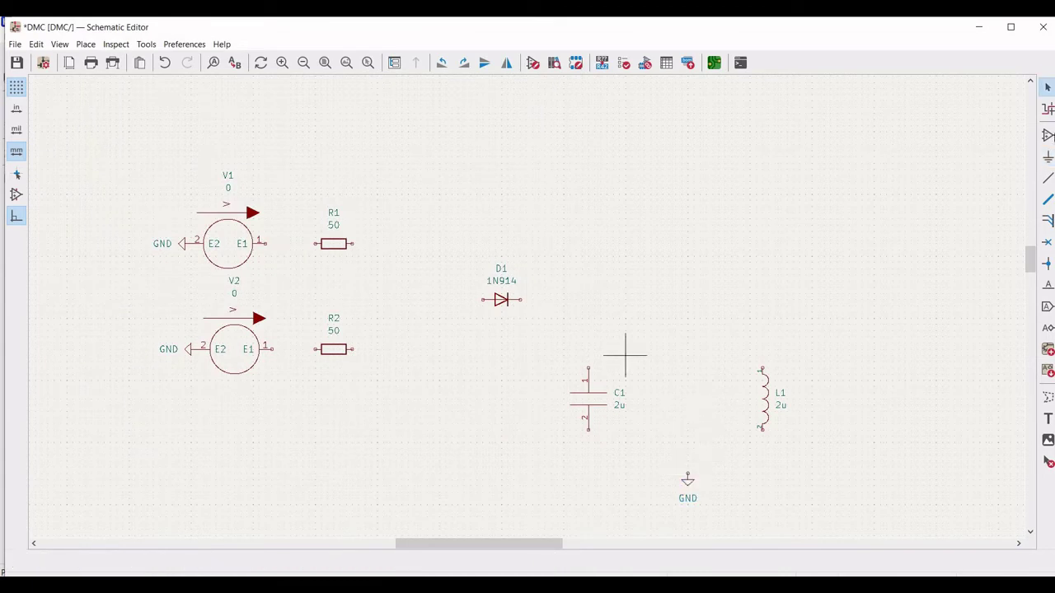
# Wire V1 and V2 to R1 and R2, join R1–R2, and connect D1's input.
pyautogui.click(1048, 178)
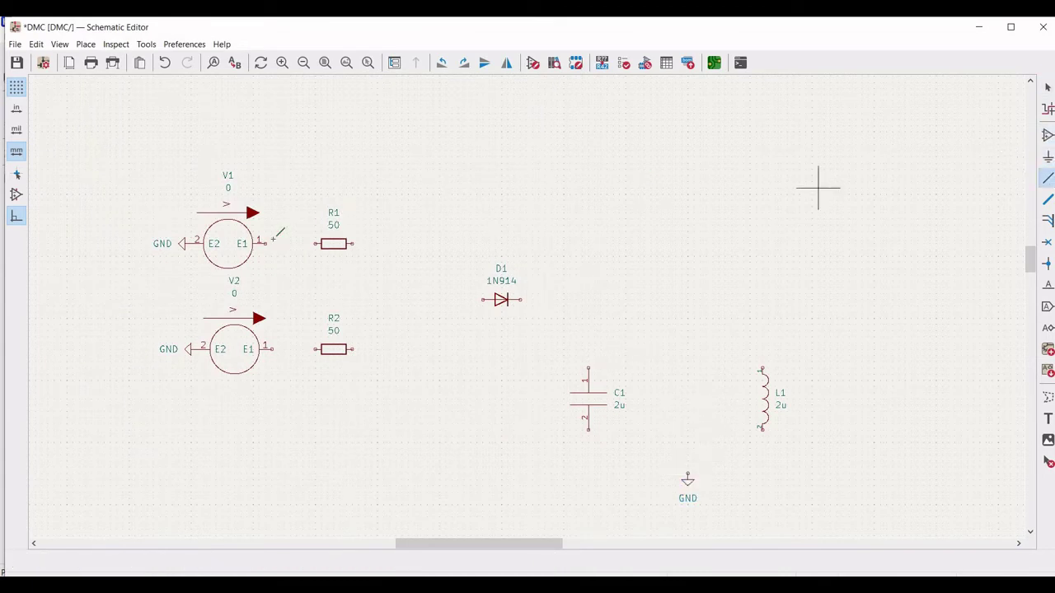
pyautogui.click(299, 241)
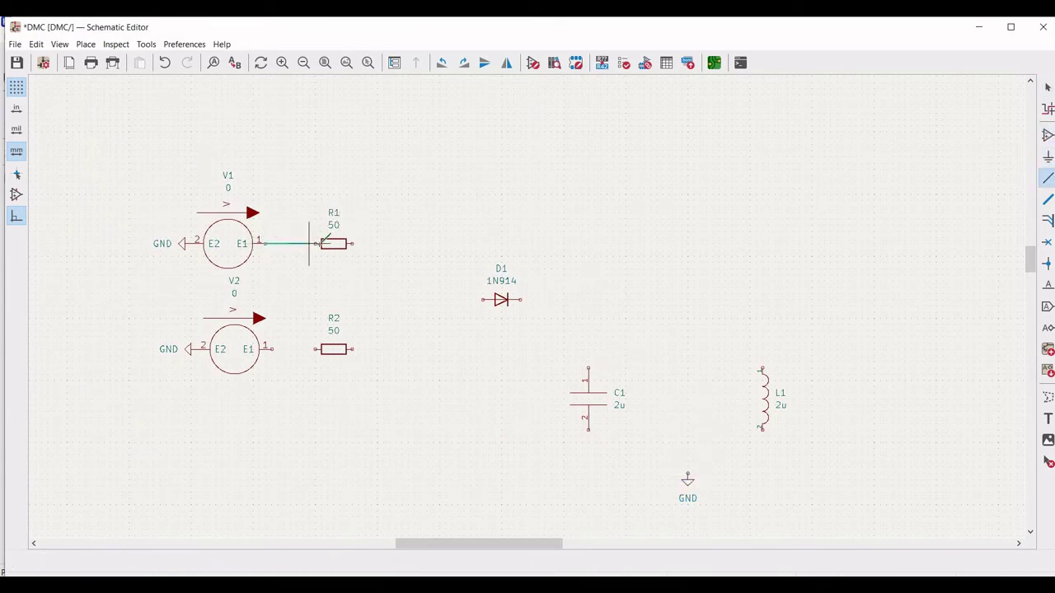
pyautogui.click(315, 243)
pyautogui.click(272, 349)
pyautogui.click(321, 348)
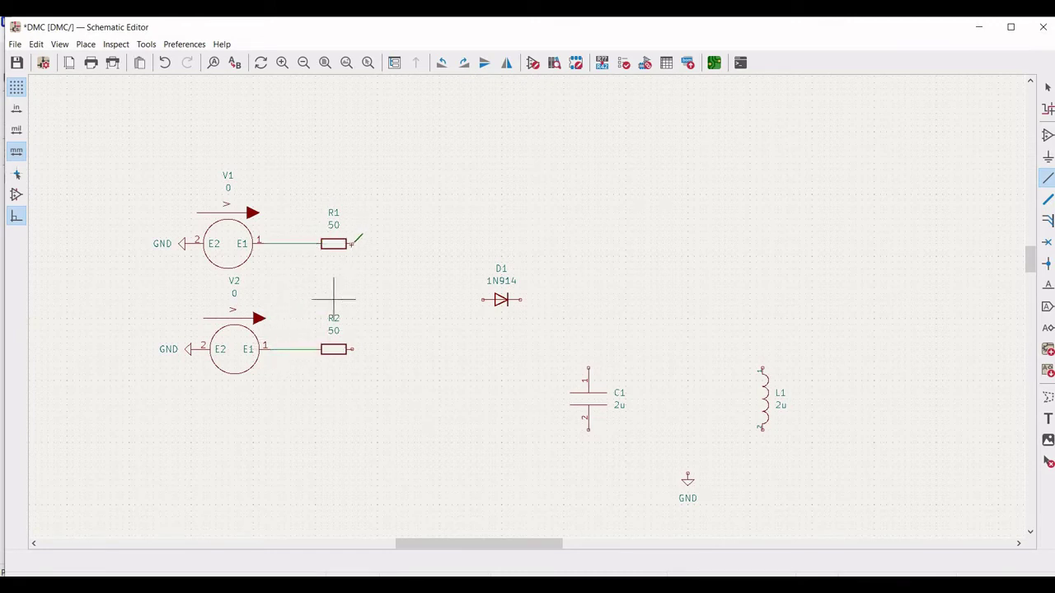
pyautogui.click(352, 243)
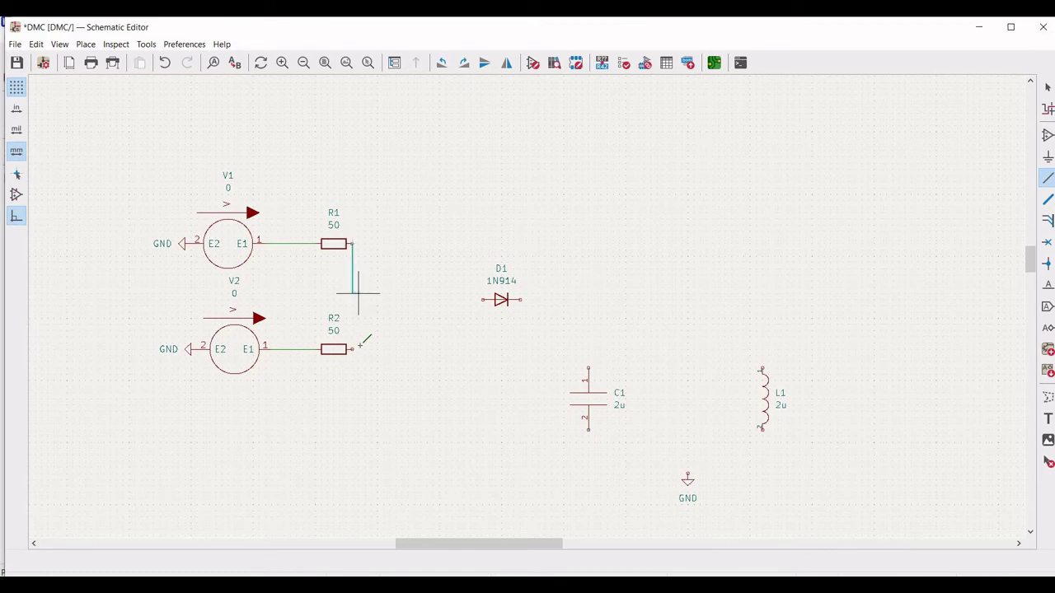
pyautogui.click(352, 348)
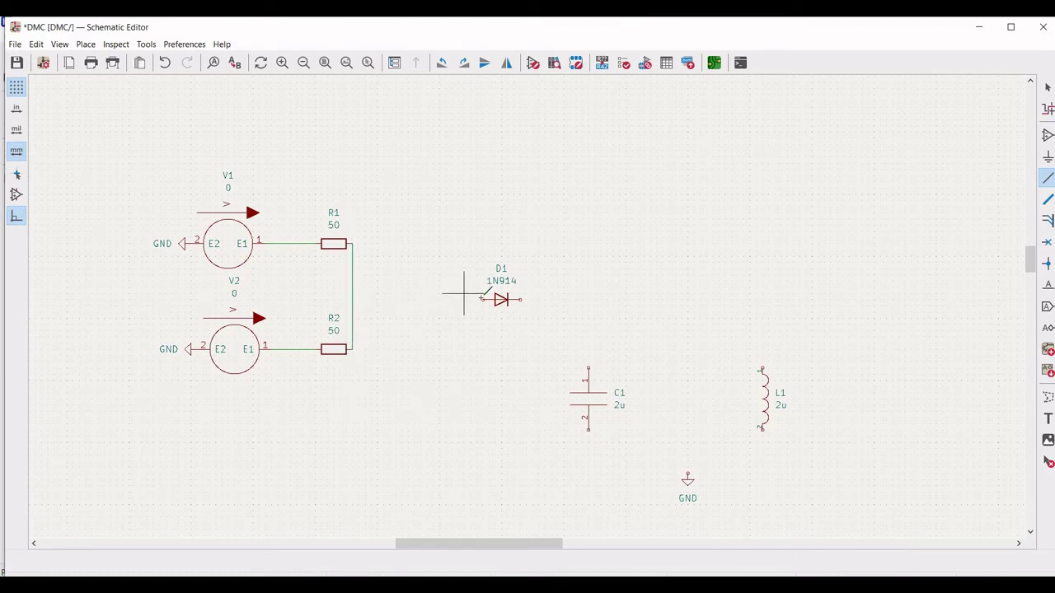
pyautogui.doubleClick(330, 299)
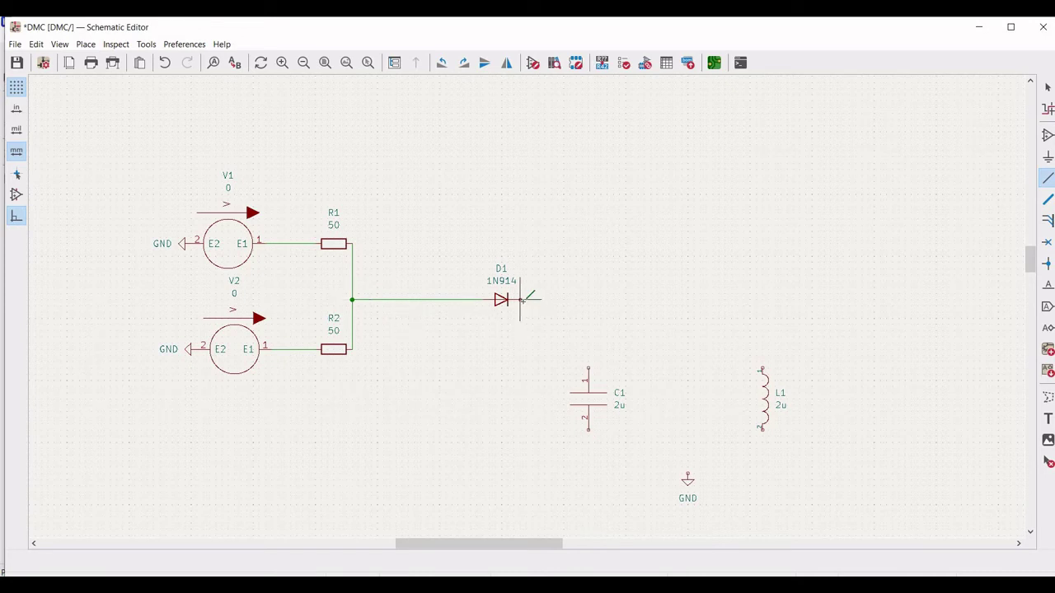
# Wire C1 in parallel with L1 across their top and bottom pins.
pyautogui.click(588, 369)
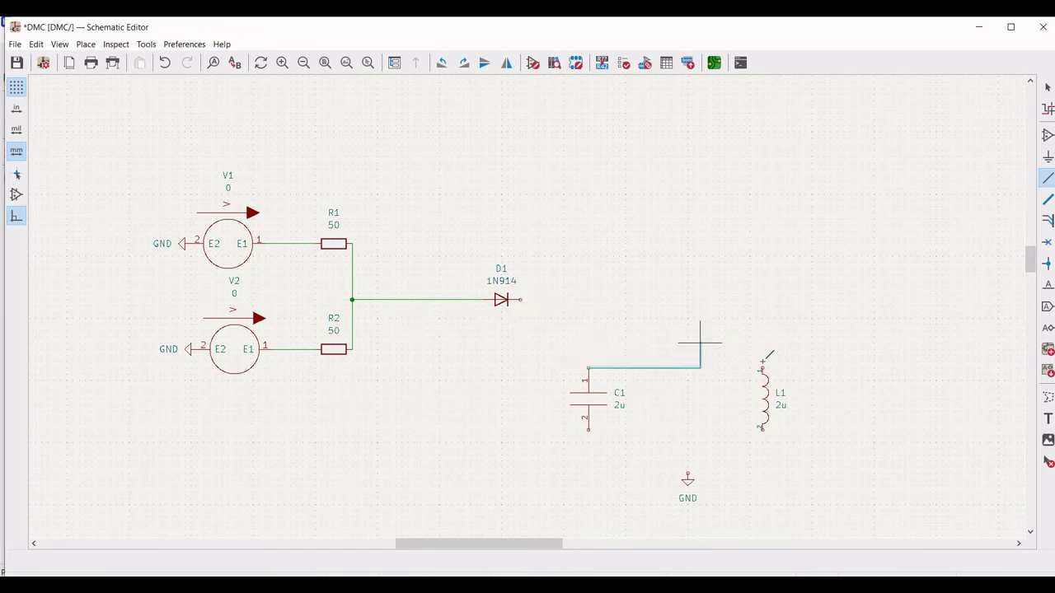
pyautogui.click(762, 368)
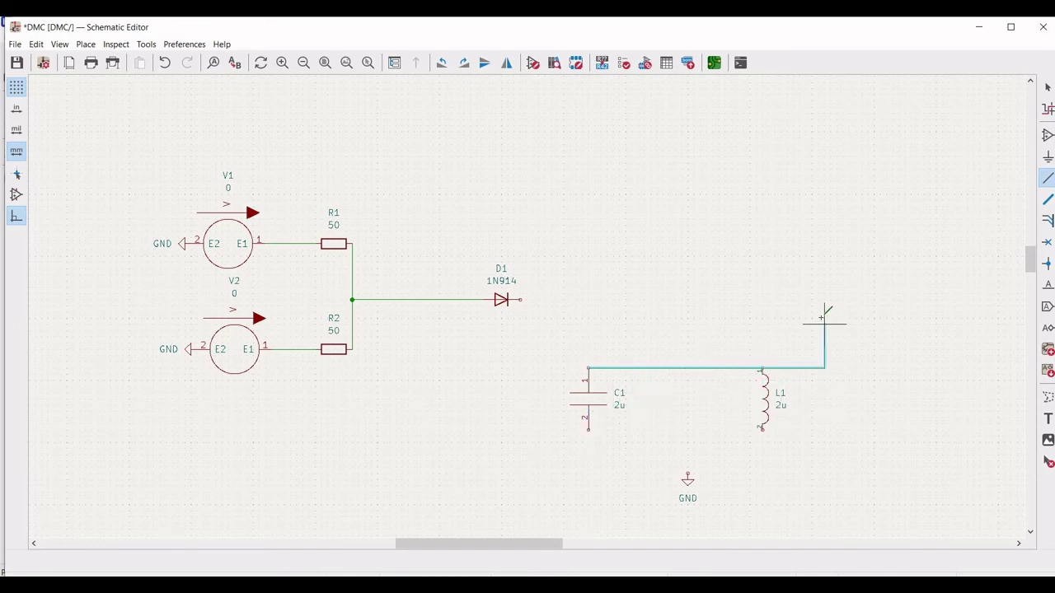
pyautogui.press('Escape')
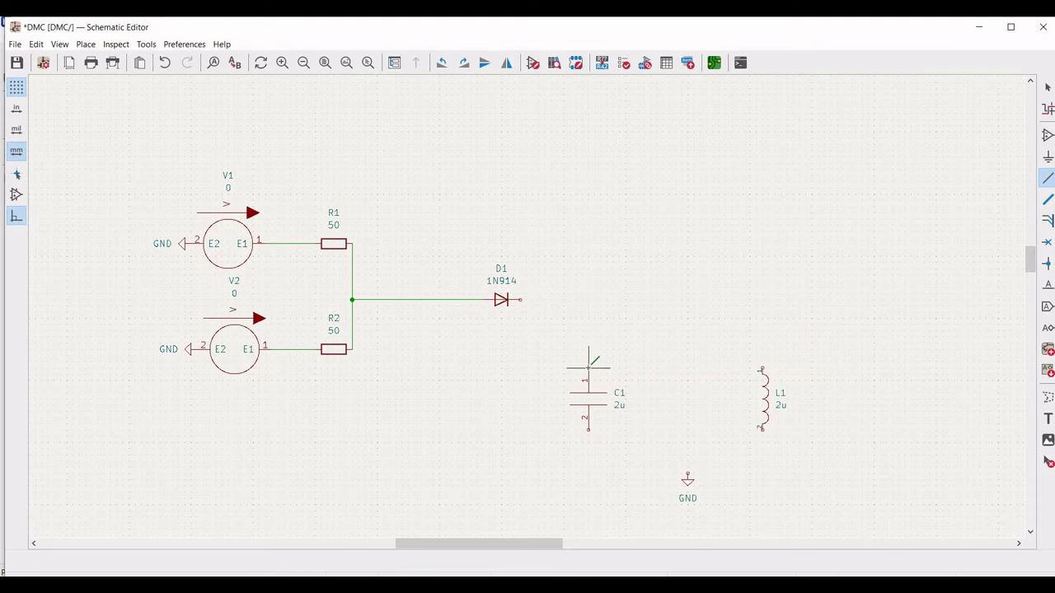
pyautogui.click(588, 368)
pyautogui.click(762, 368)
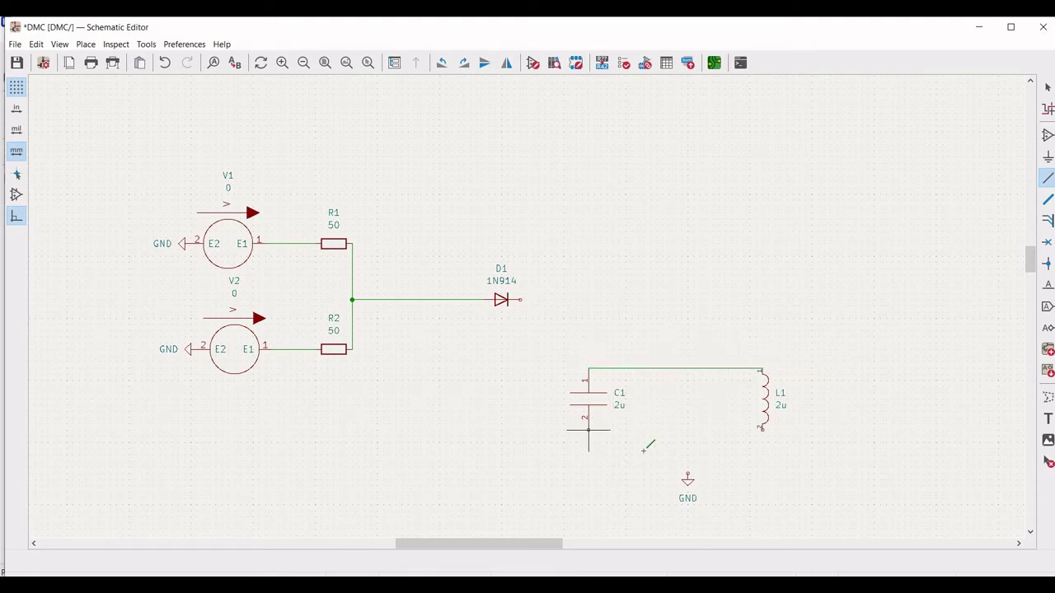
pyautogui.click(588, 430)
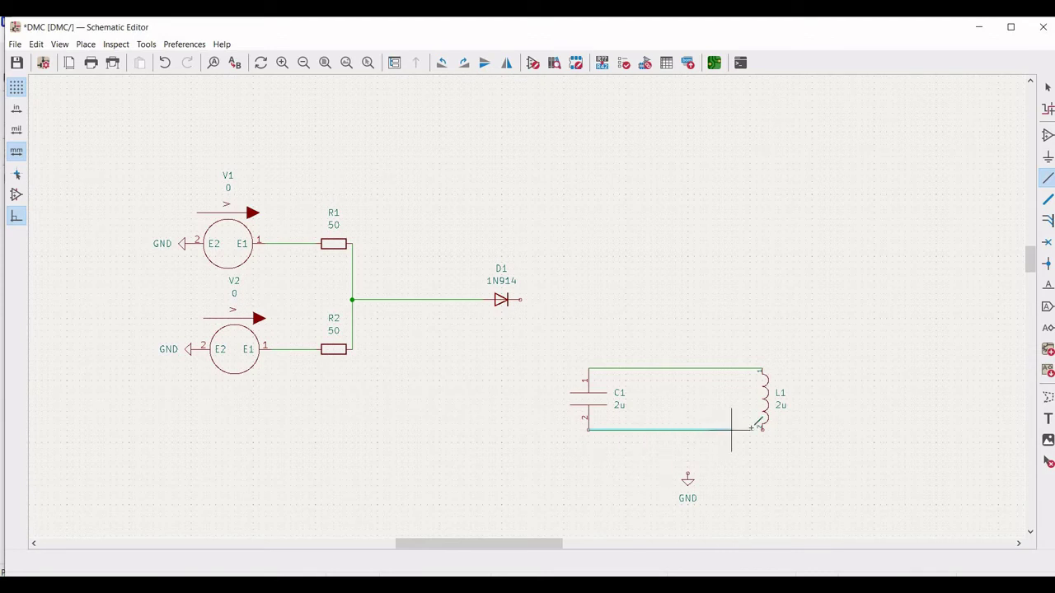
pyautogui.click(763, 430)
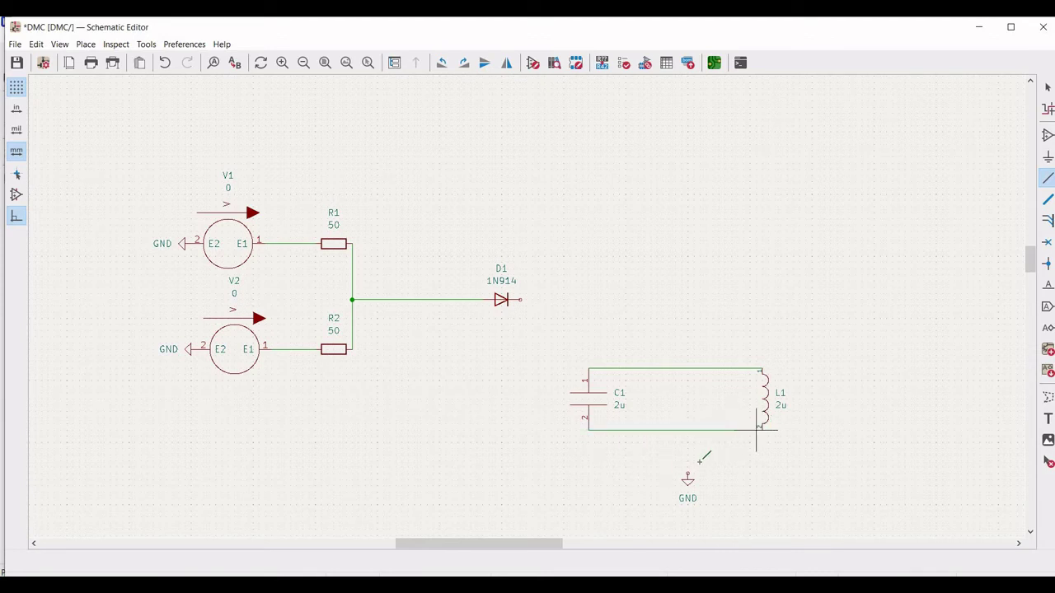
# Connect the ground symbol to the tank's bottom wire and D1's output to its top wire.
pyautogui.click(687, 474)
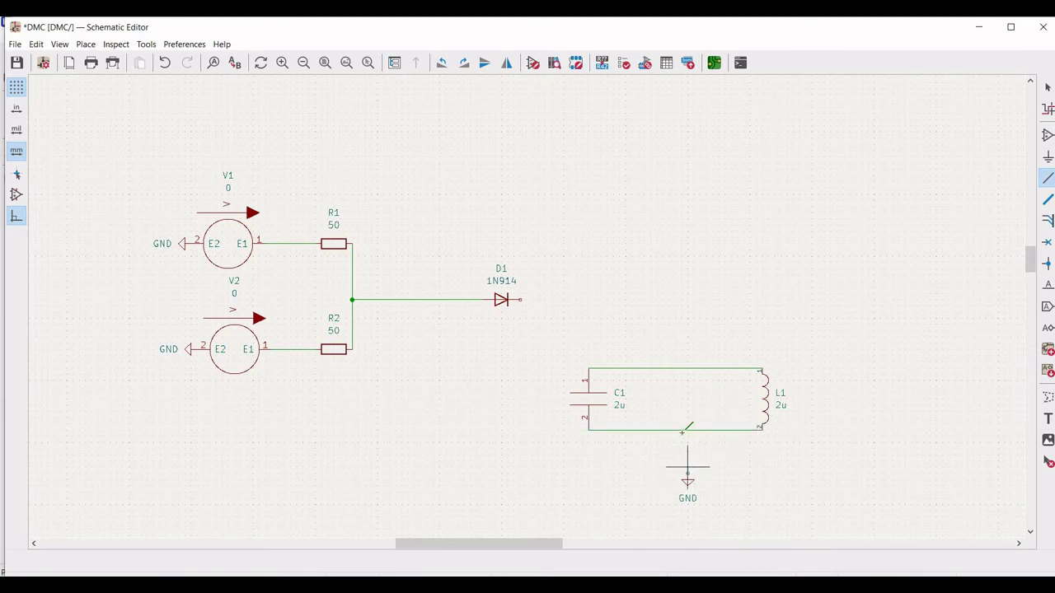
pyautogui.click(688, 429)
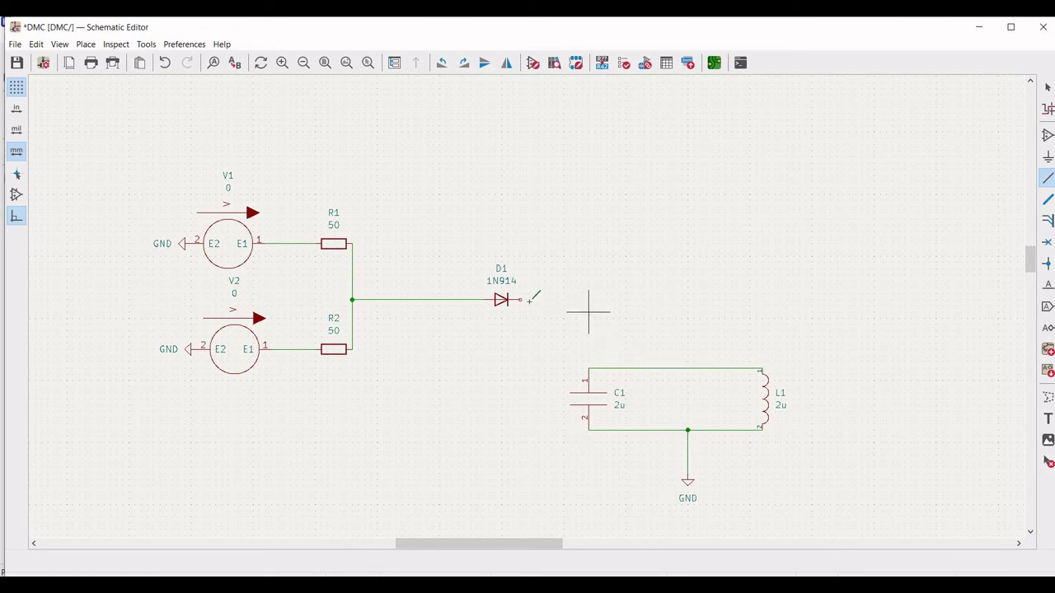
pyautogui.click(520, 300)
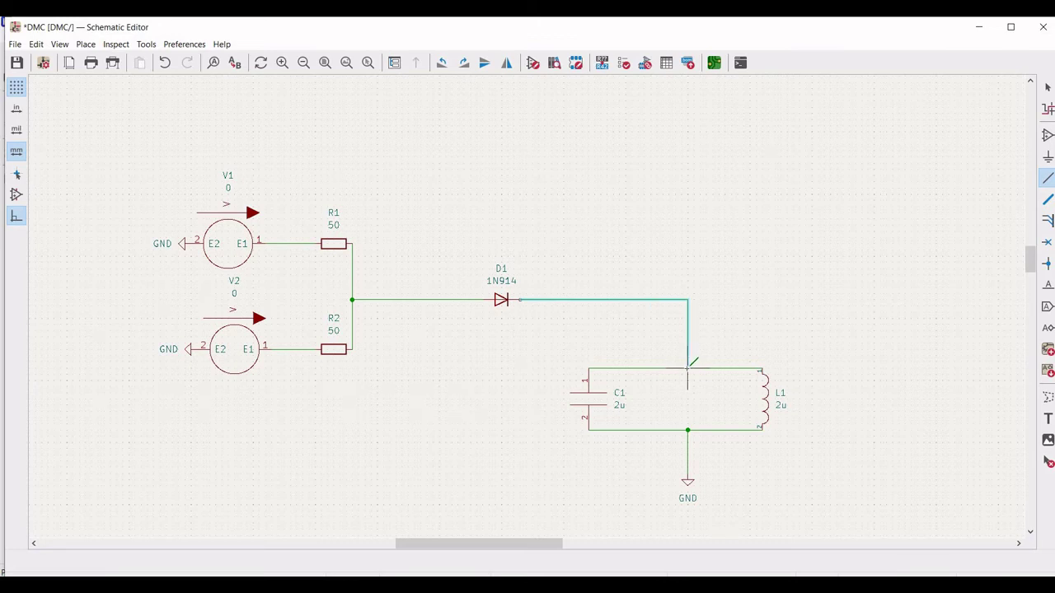
pyautogui.click(687, 368)
pyautogui.press('Escape')
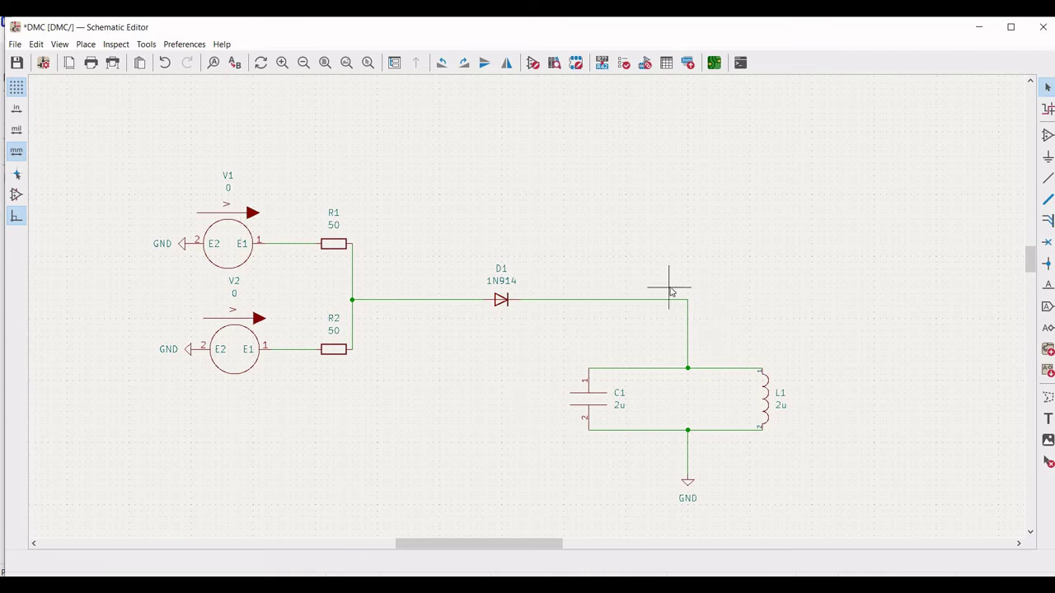
# Add a '.tran 1m 3m' text directive below the circuit.
pyautogui.click(86, 44)
pyautogui.click(116, 282)
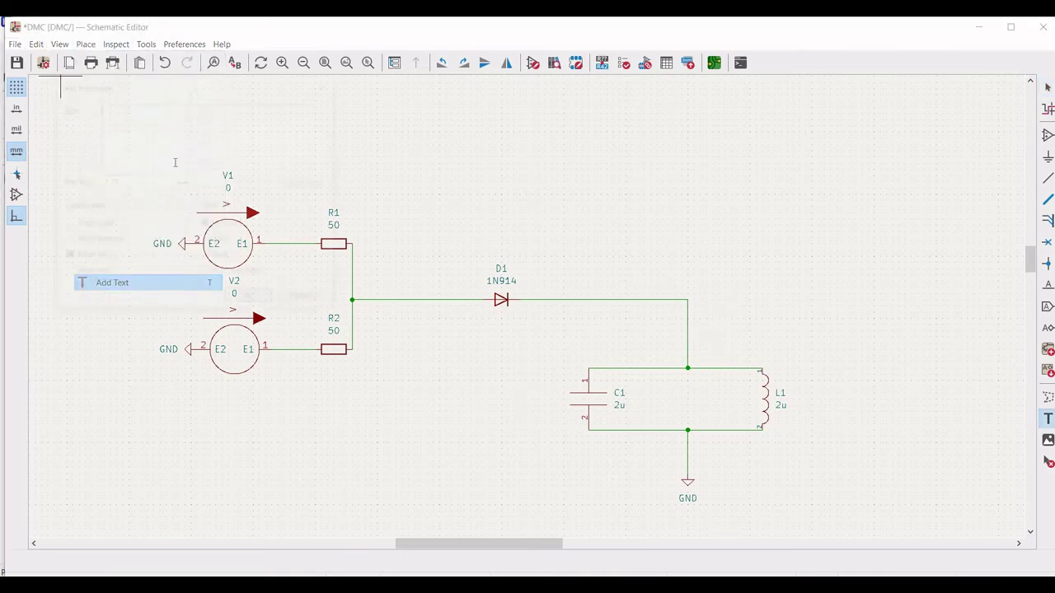
pyautogui.click(140, 280)
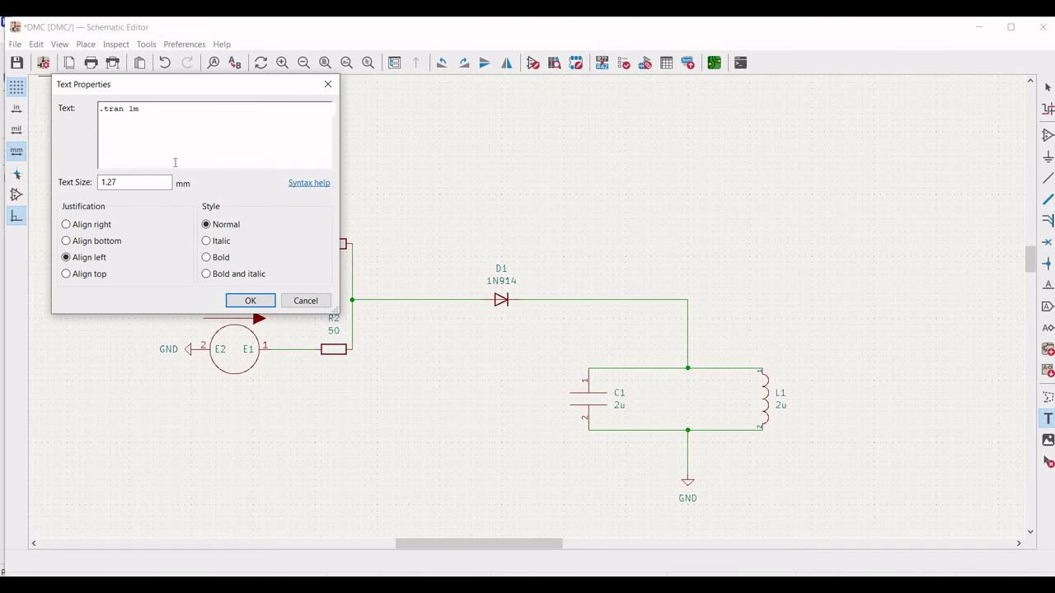
pyautogui.click(250, 300)
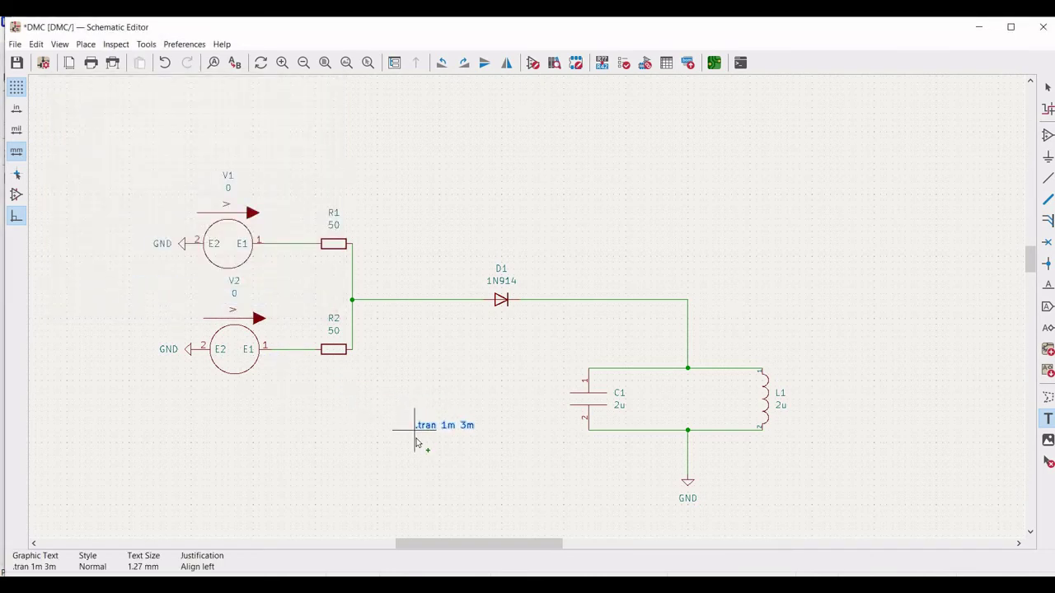
pyautogui.click(414, 432)
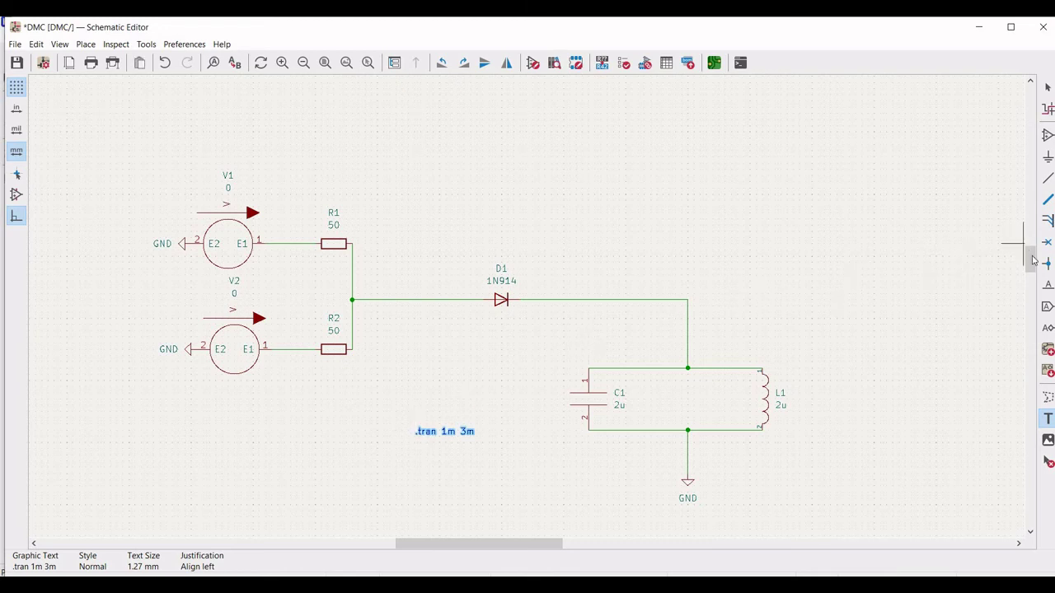
# Save the DMC schematic.
pyautogui.scroll(2, 1033, 256)
pyautogui.moveTo(1032, 255); pyautogui.dragTo(1032, 253)
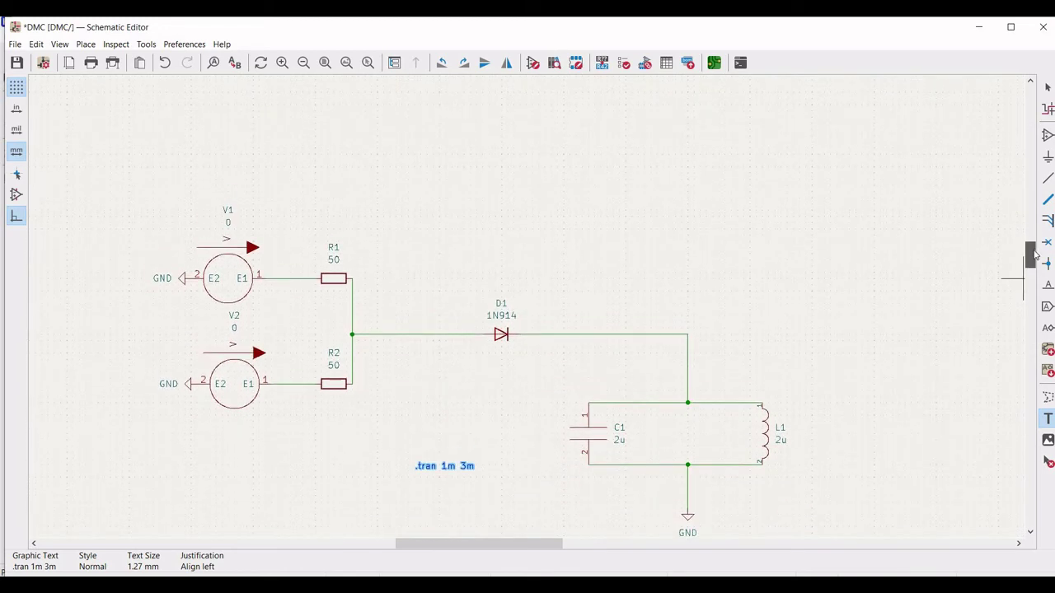
pyautogui.click(17, 64)
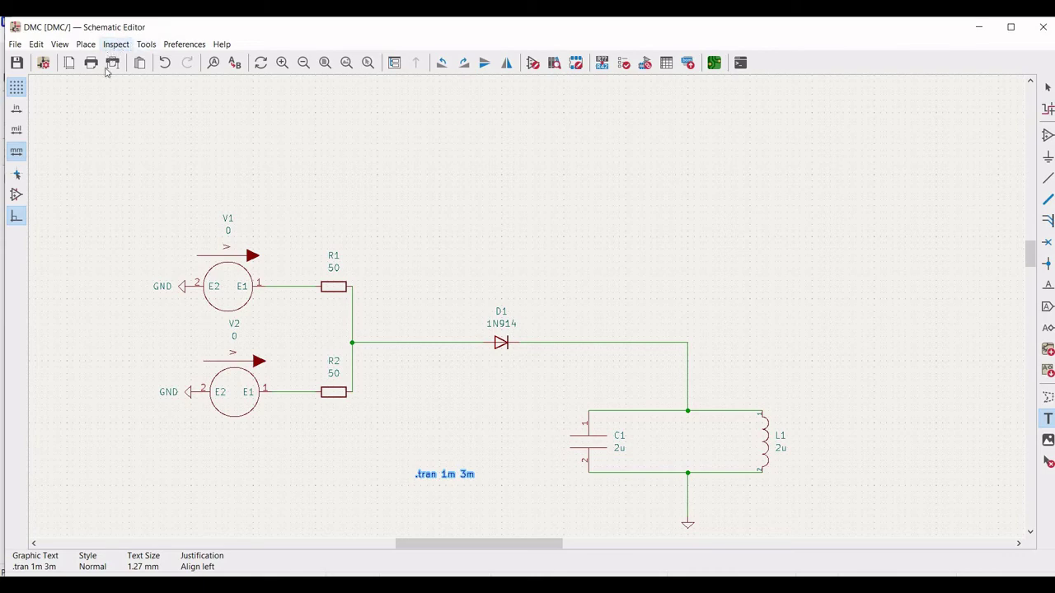
# Run the transient simulation in the Spice Simulator and show the V(Net-(C1-Pad1)) plot over 0–3 ms.
pyautogui.click(115, 45)
pyautogui.click(138, 118)
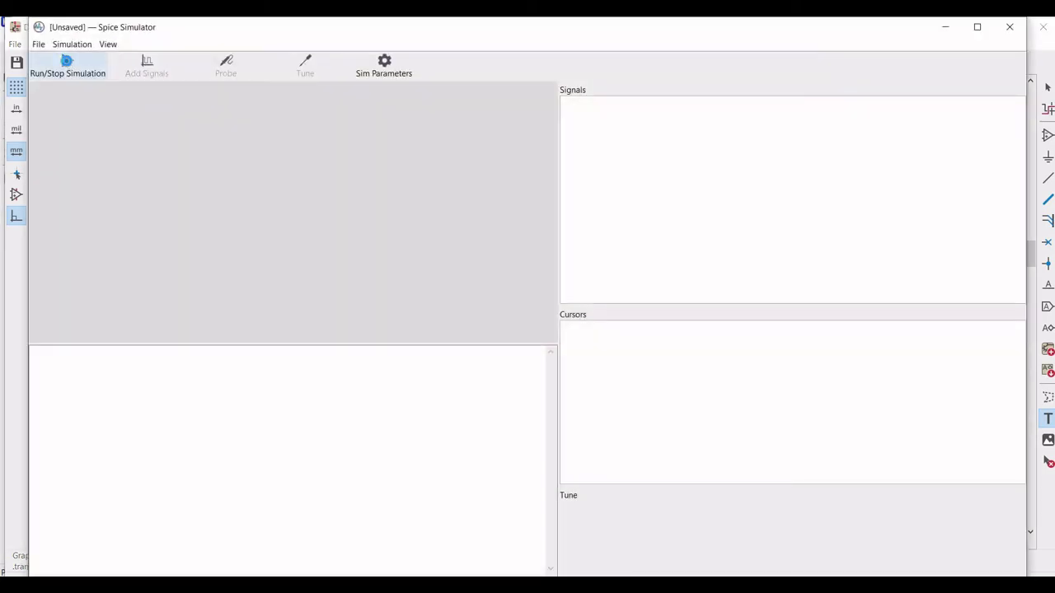
pyautogui.click(67, 63)
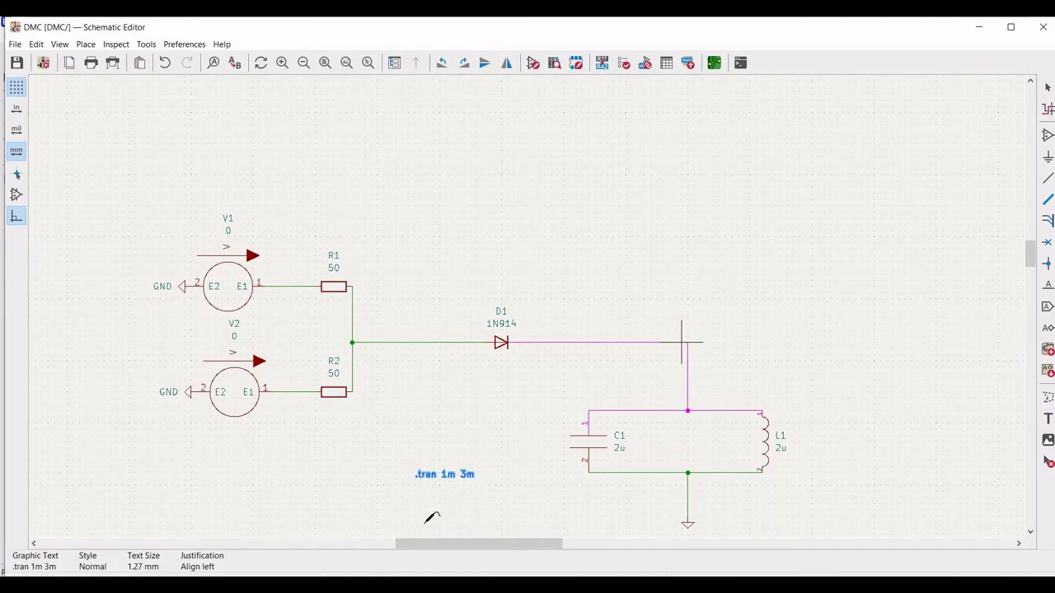
pyautogui.click(610, 524)
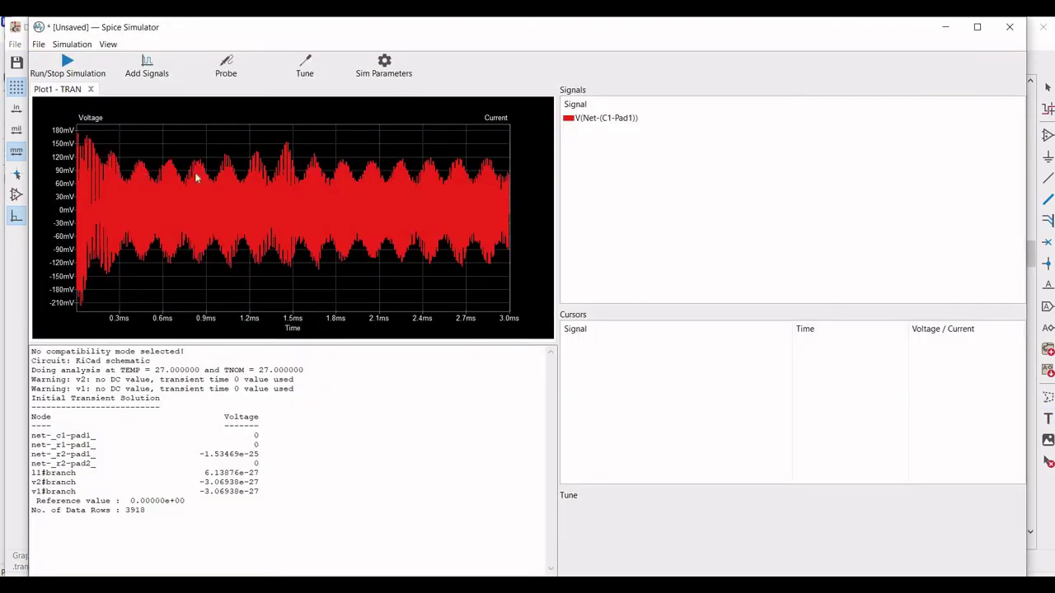